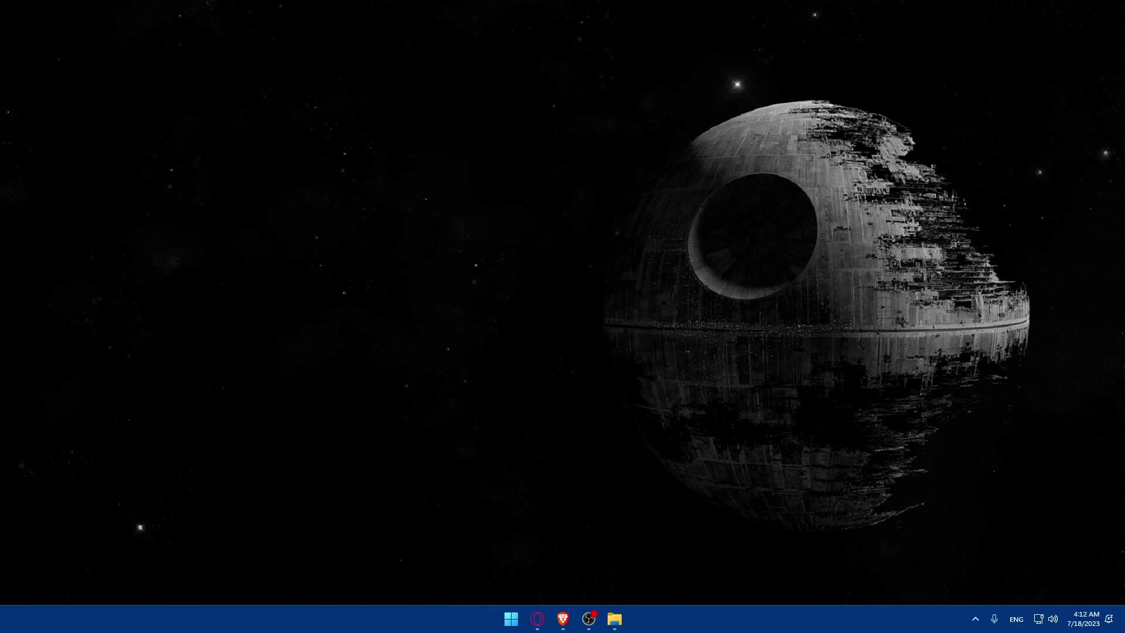
# Step: Open squarespace.com in the Brave browser
pyautogui.click(582, 585)
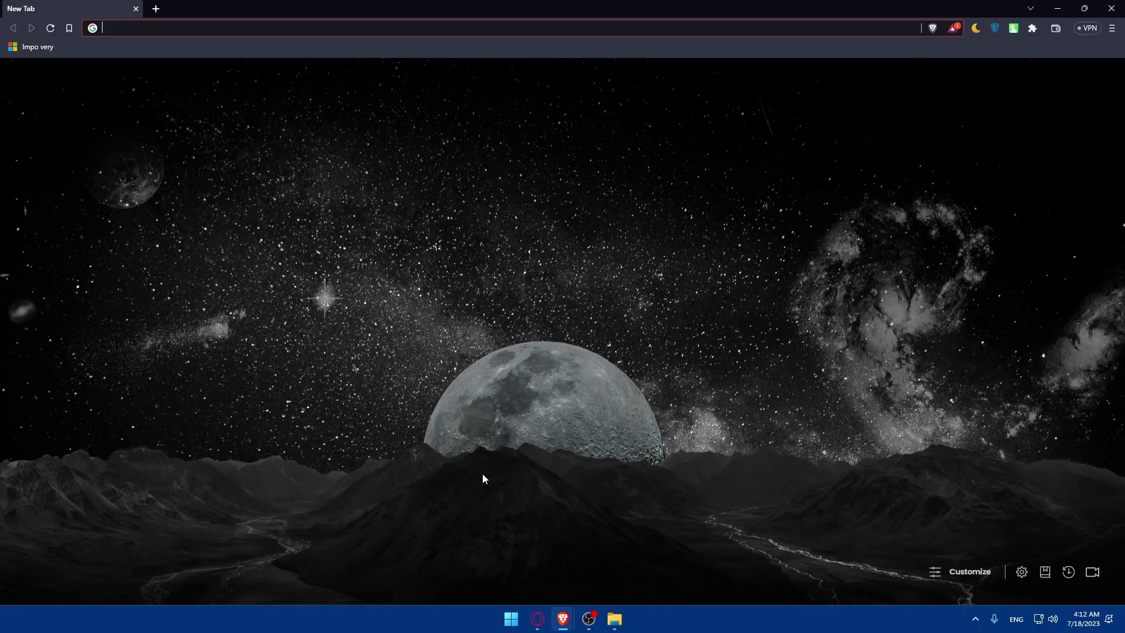
pyautogui.click(489, 345)
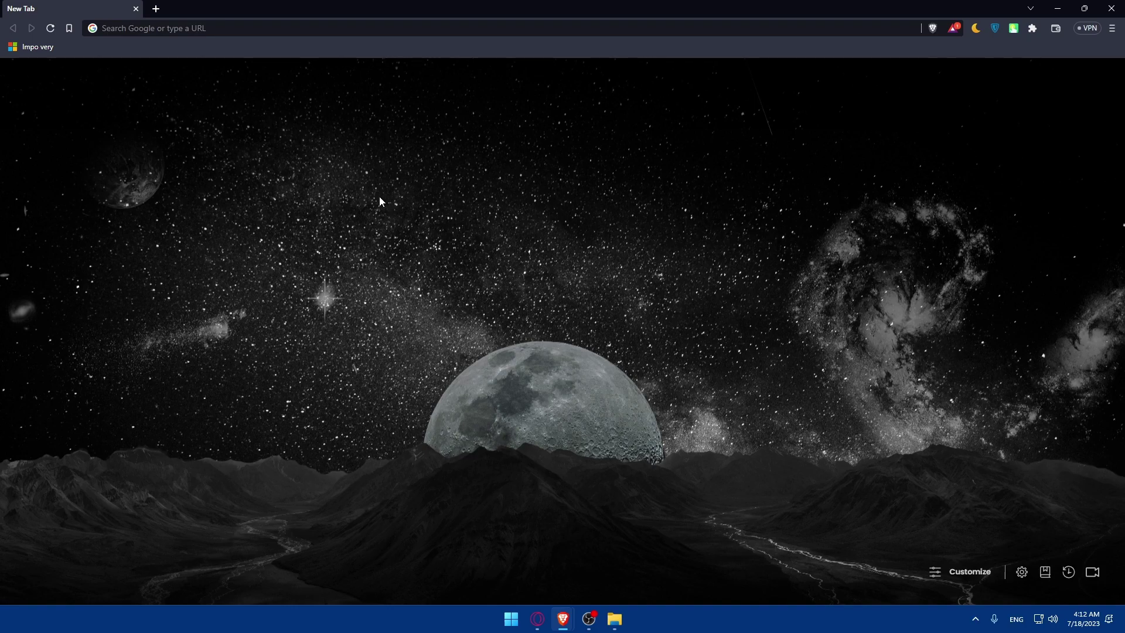
pyautogui.click(224, 28)
pyautogui.write('ss')
pyautogui.press('BackSpace')
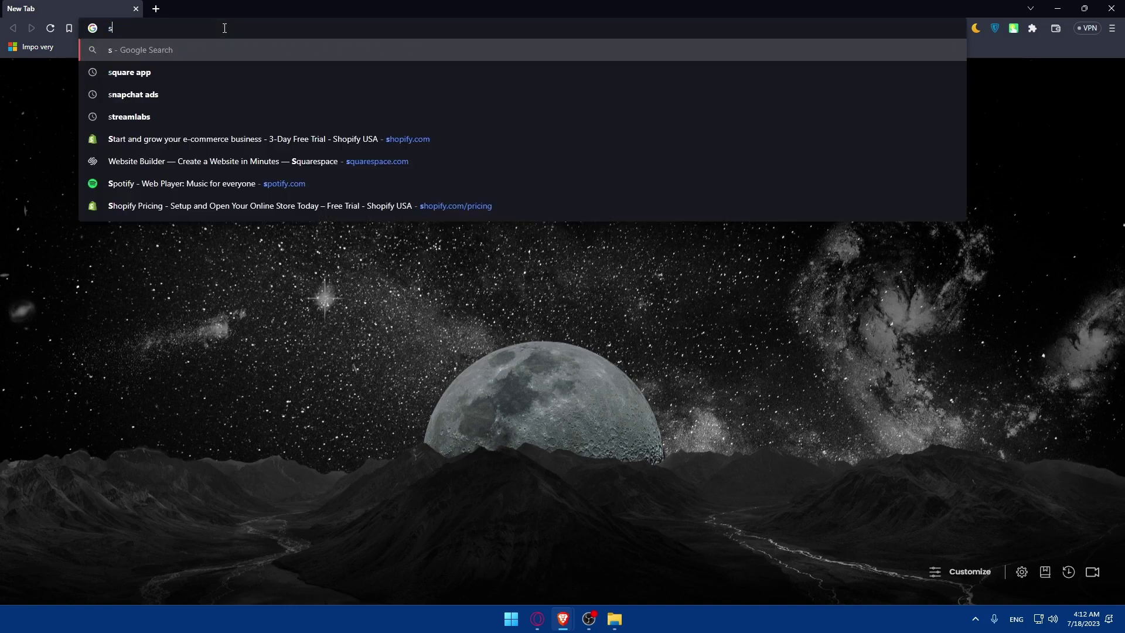
pyautogui.write('q')
pyautogui.press('BackSpace')
pyautogui.write('uarespac')
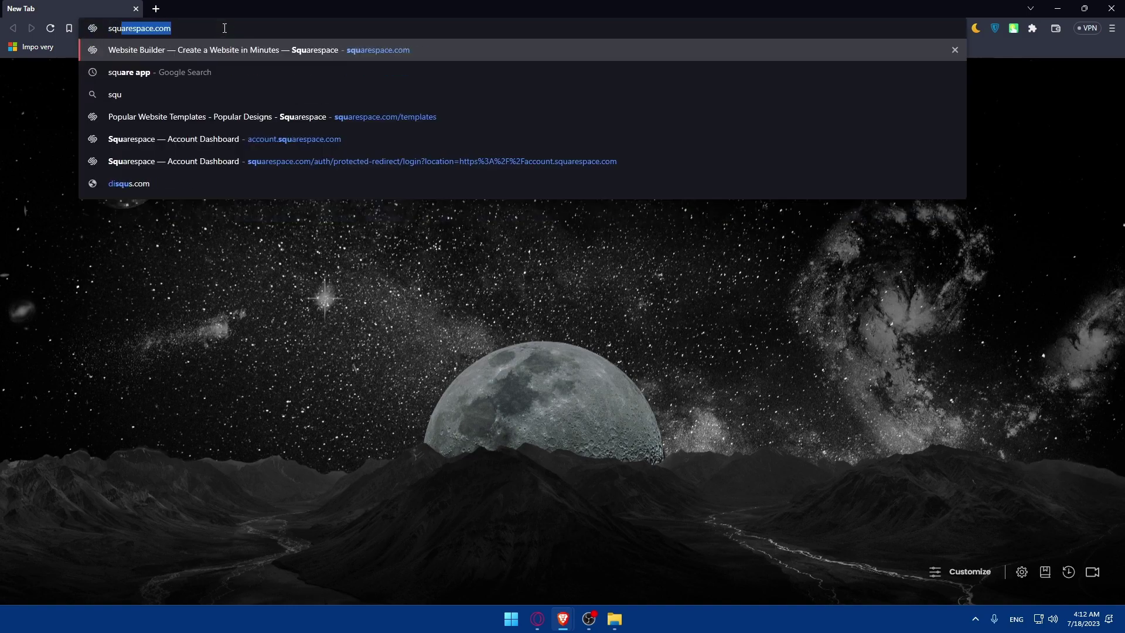
pyautogui.write('e.com')
pyautogui.press('Return')
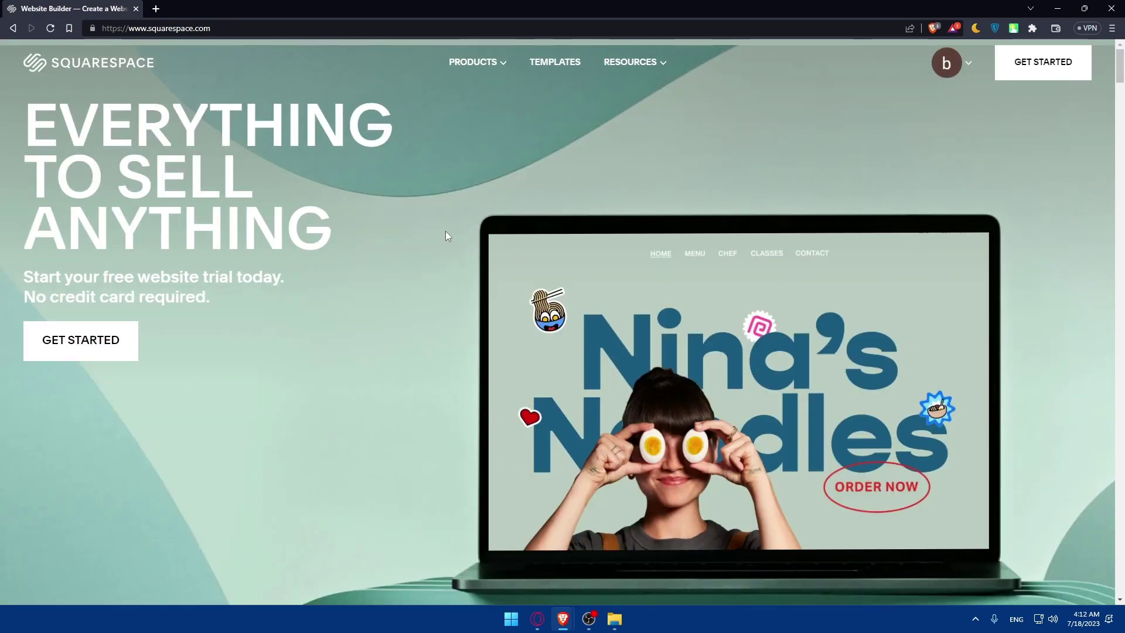
# Step: Browse the Squarespace homepage, return to the top and open the avatar's account menu
pyautogui.scroll(-15, 446, 233)
pyautogui.scroll(-6, 445, 237)
pyautogui.scroll(12, 435, 251)
pyautogui.scroll(-16, 532, 266)
pyautogui.scroll(-6, 426, 264)
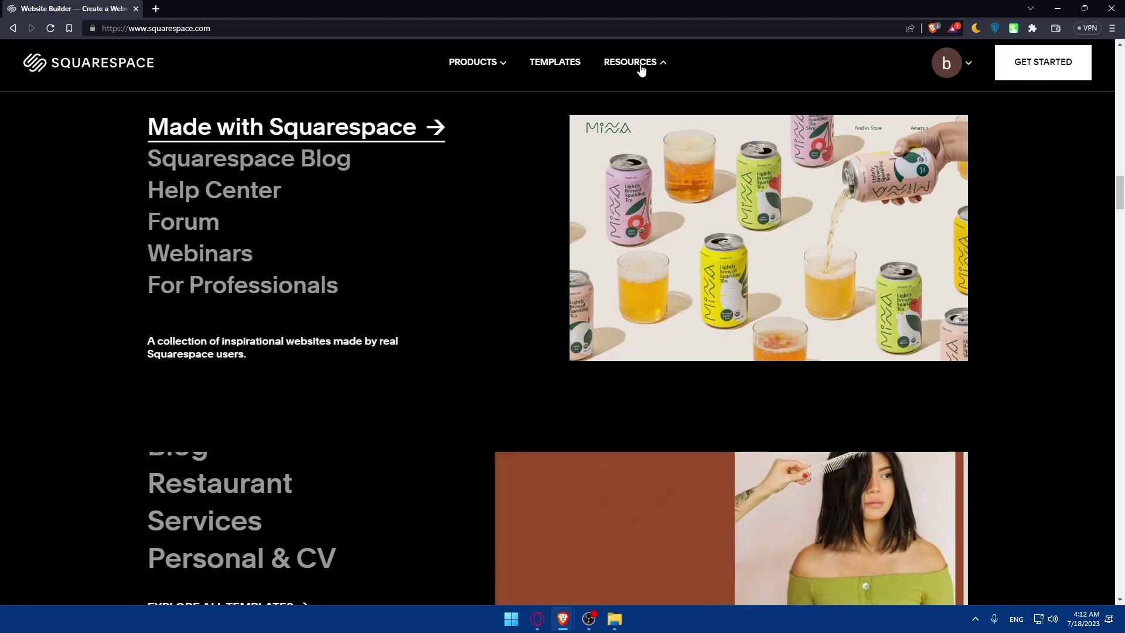
pyautogui.scroll(-10, 574, 222)
pyautogui.scroll(-15, 562, 238)
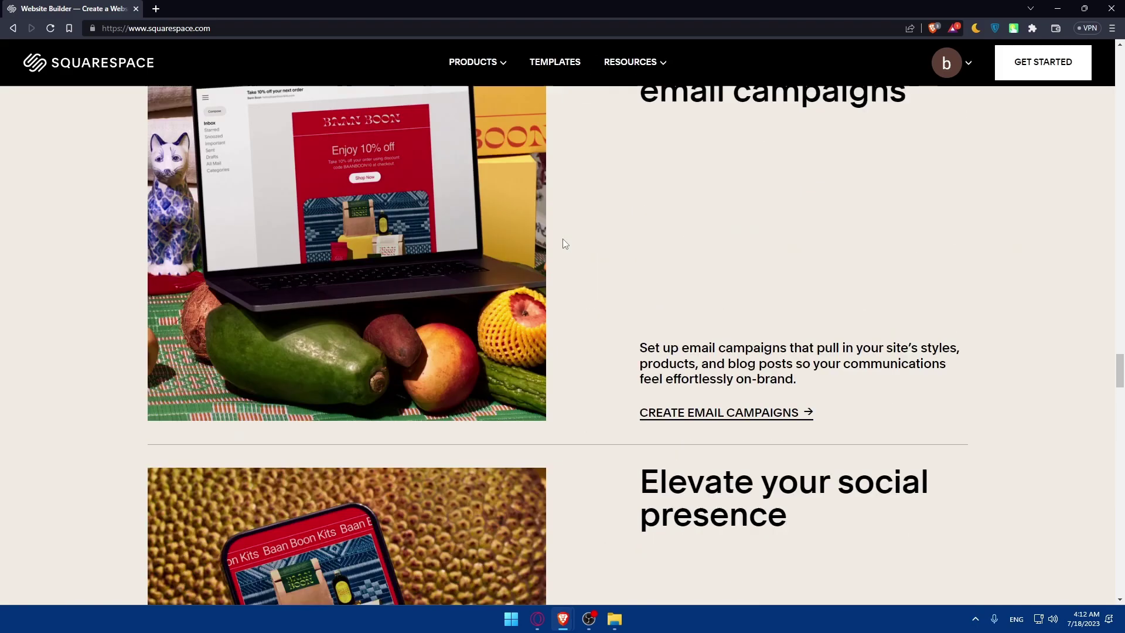
pyautogui.scroll(15, 563, 238)
pyautogui.scroll(15, 563, 243)
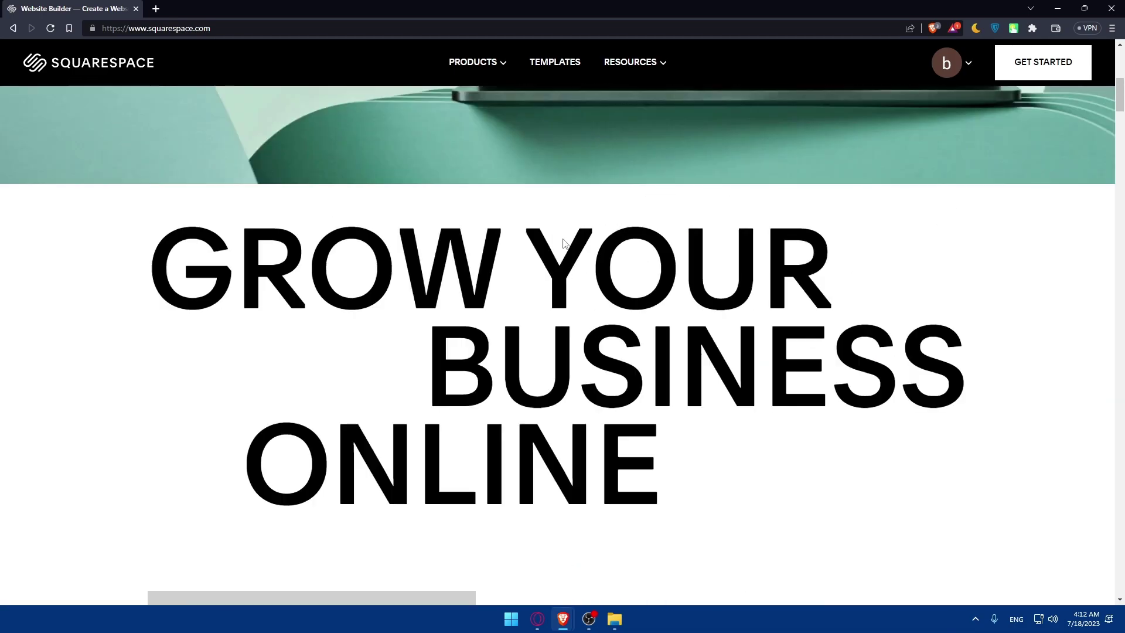
pyautogui.scroll(3, 890, 157)
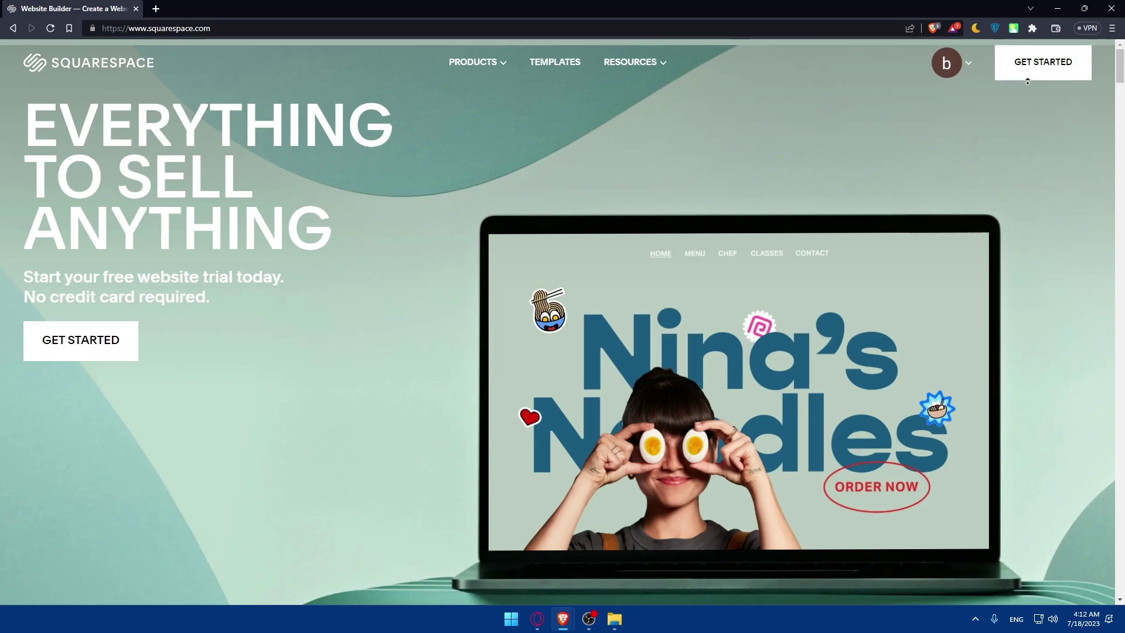
pyautogui.click(950, 63)
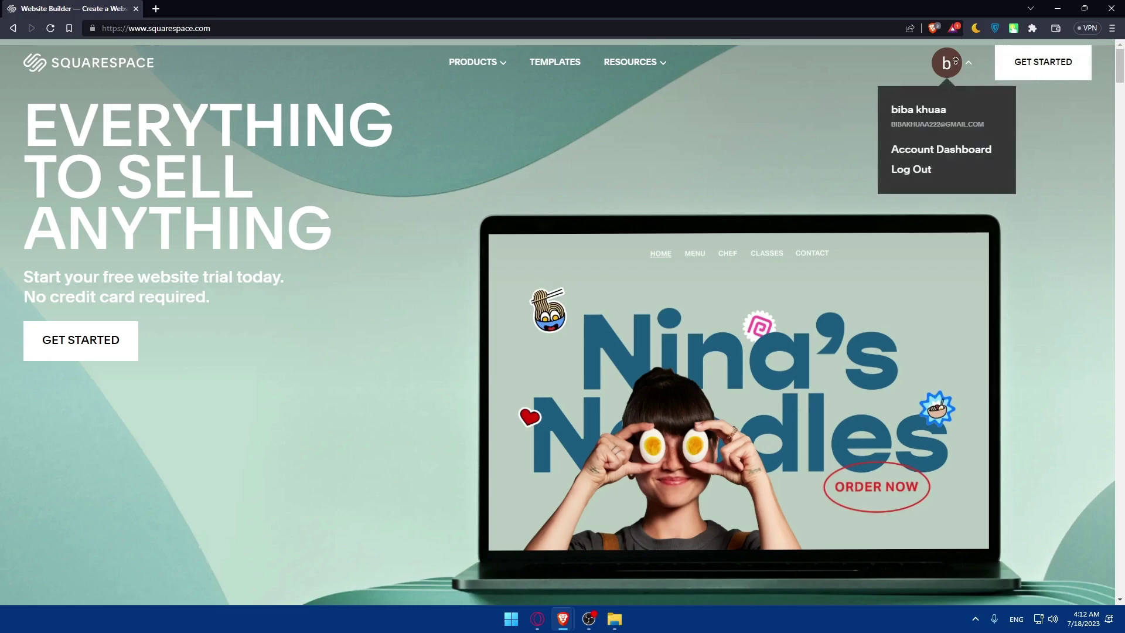
# Step: Go to My Dashboard, preview the Your Site Title site, return, then start Create Website
pyautogui.click(931, 153)
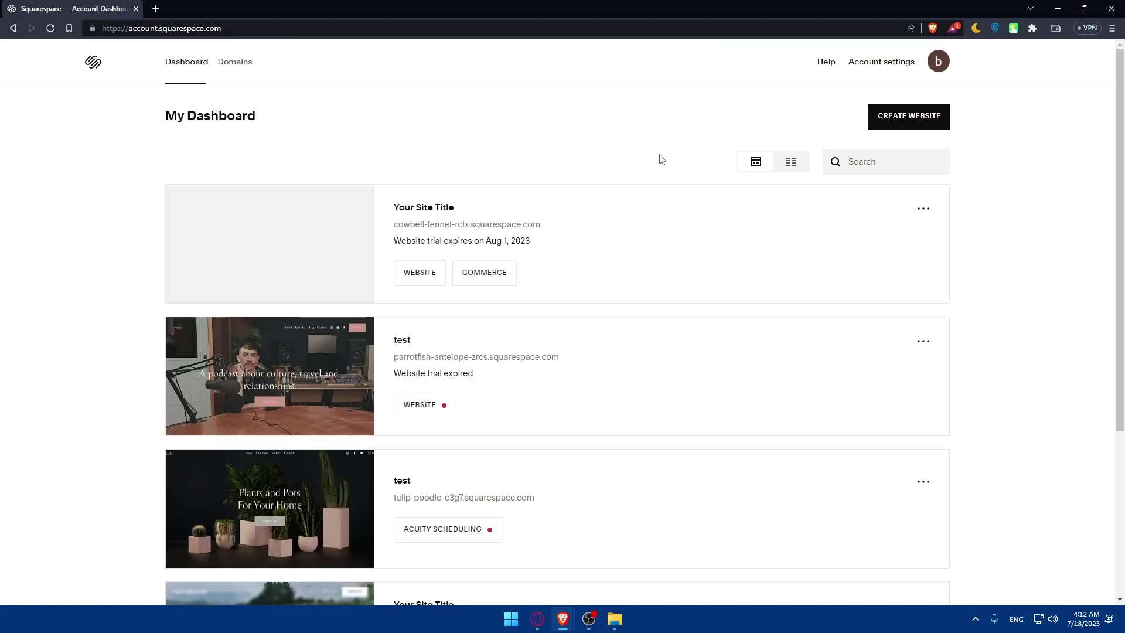
pyautogui.click(320, 244)
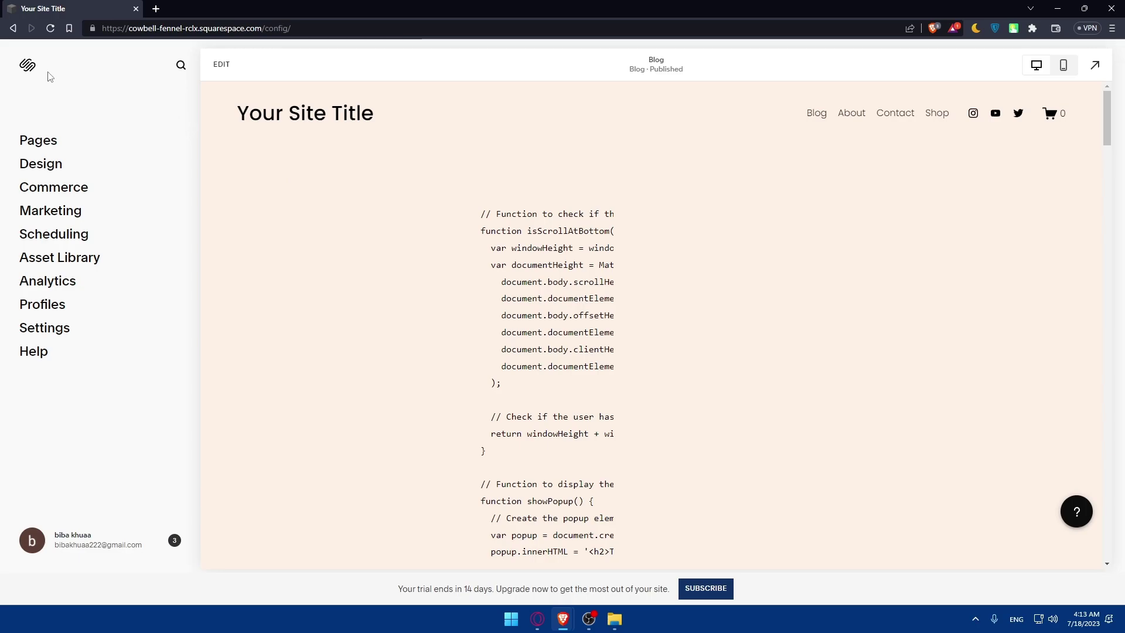
pyautogui.click(27, 66)
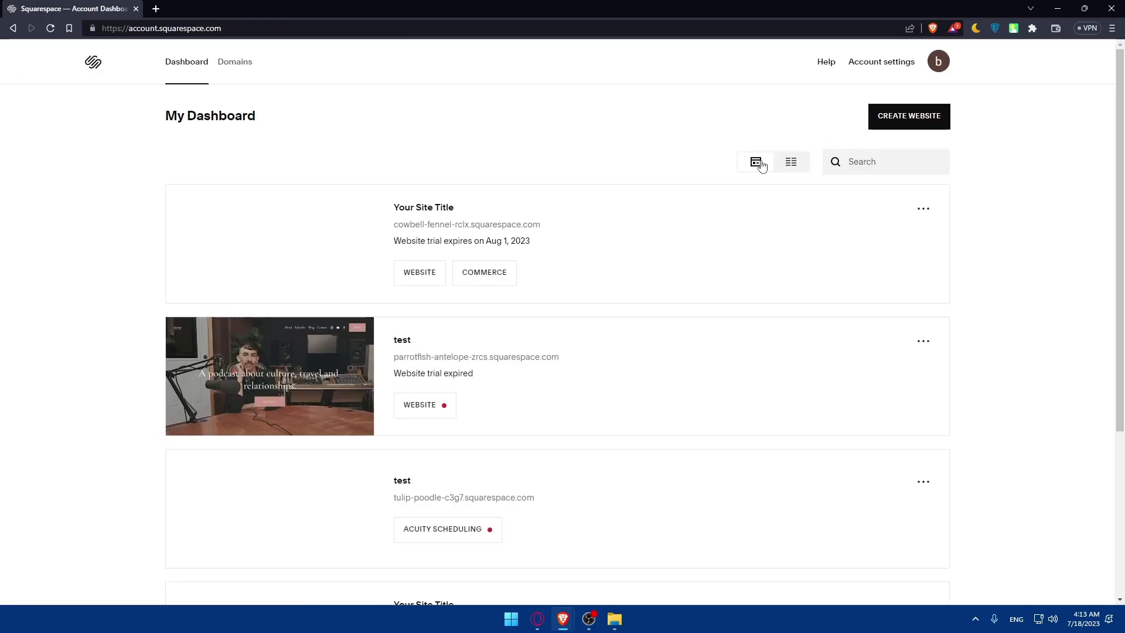
pyautogui.click(907, 115)
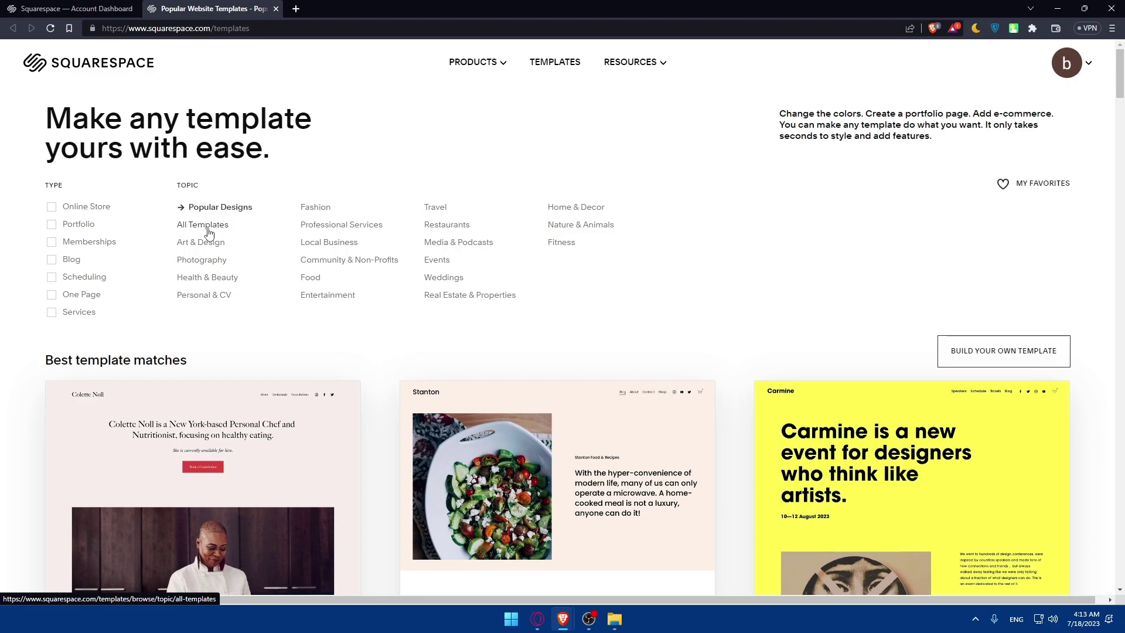
# Step: Browse the templates gallery, close that tab and go to the Your Site Title website
pyautogui.scroll(-15, 337, 296)
pyautogui.scroll(10, 192, 314)
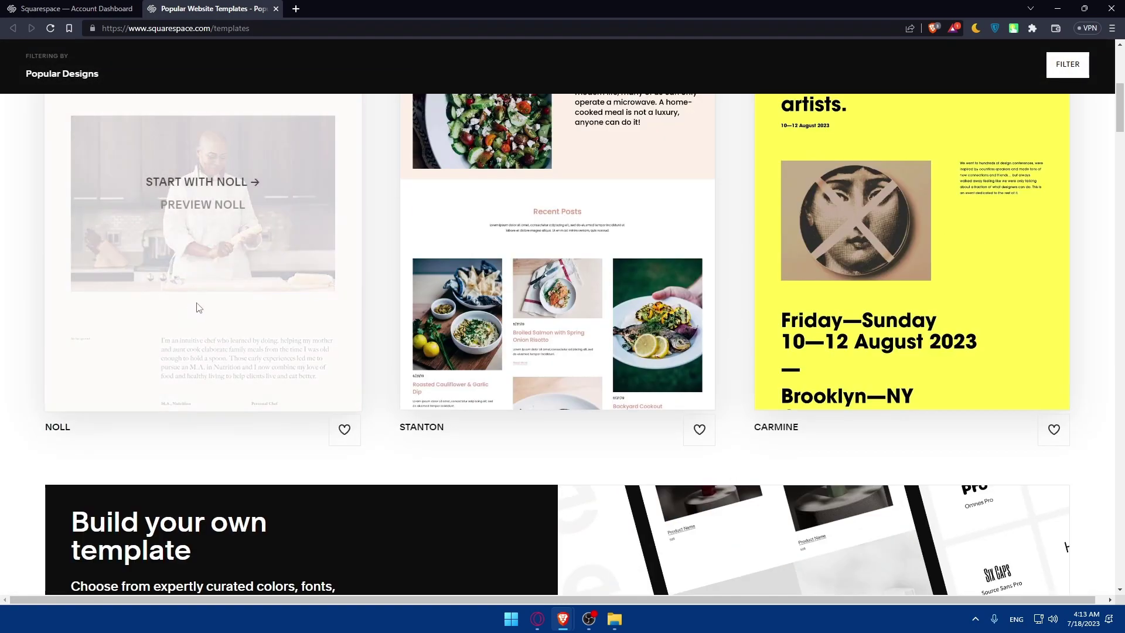
pyautogui.scroll(-15, 560, 358)
pyautogui.scroll(15, 604, 388)
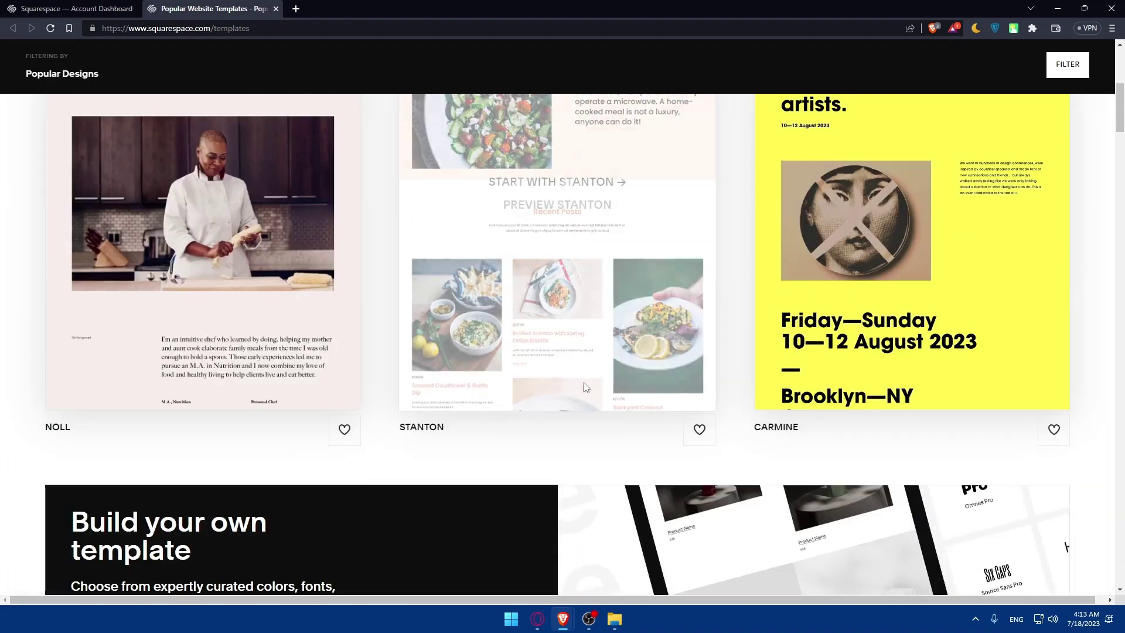
pyautogui.scroll(5, 603, 388)
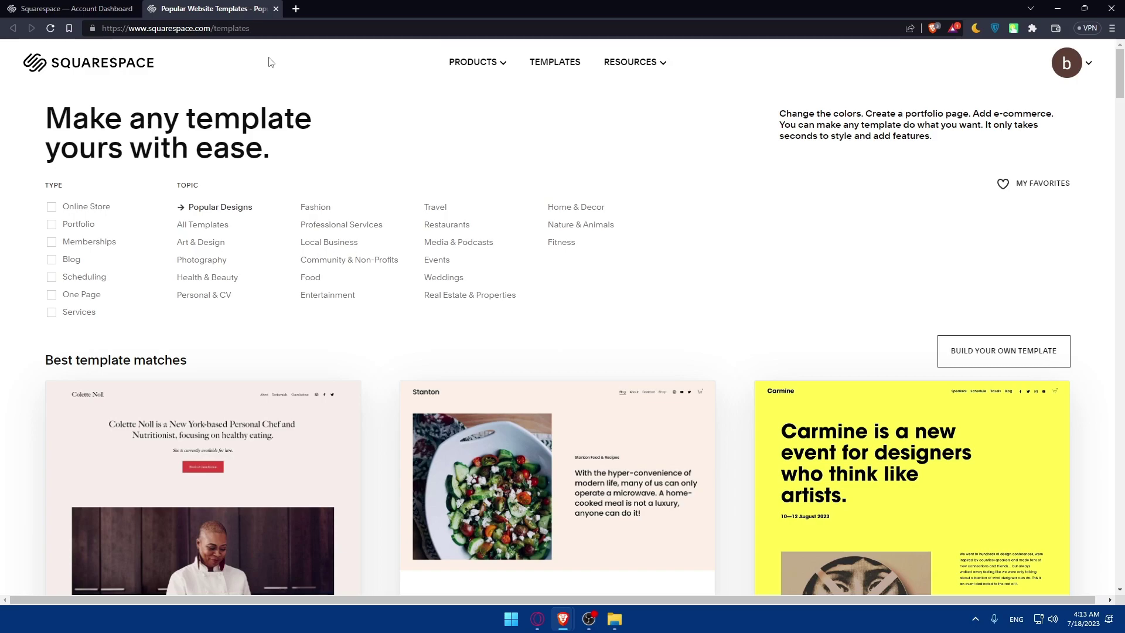
pyautogui.click(277, 8)
pyautogui.click(287, 244)
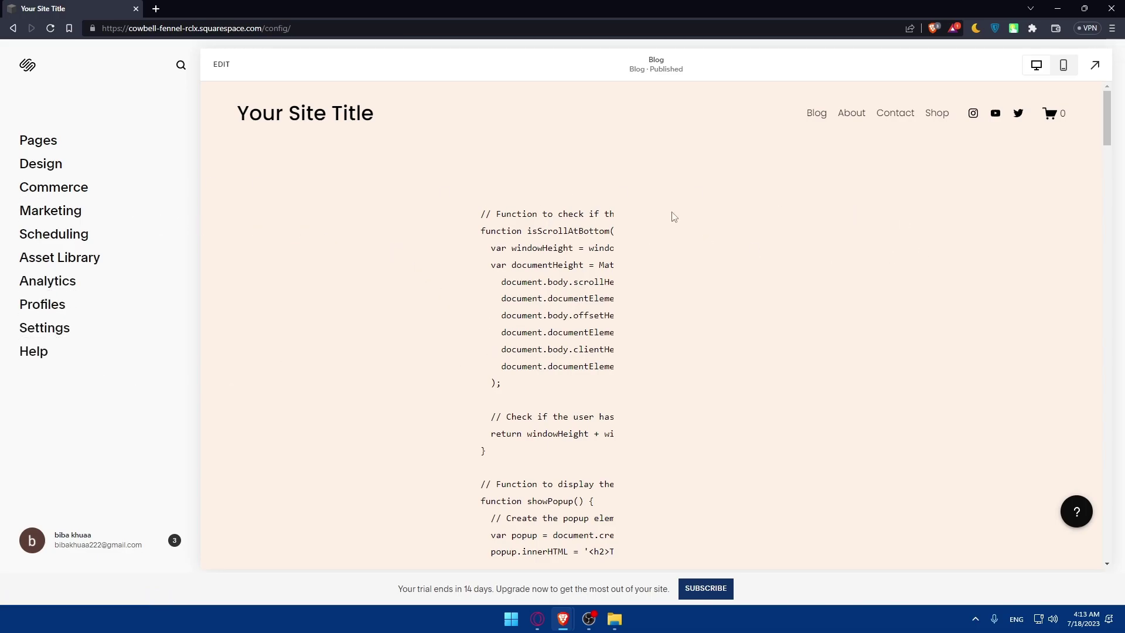
# Step: Edit the Blog page and delete its code block
pyautogui.click(713, 216)
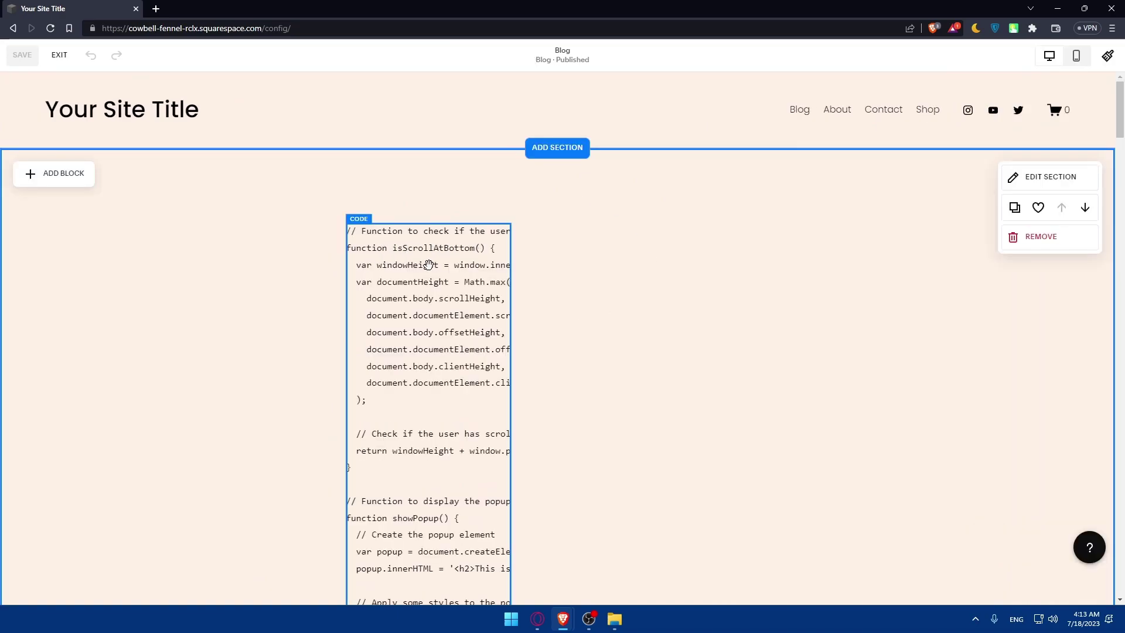
pyautogui.click(448, 225)
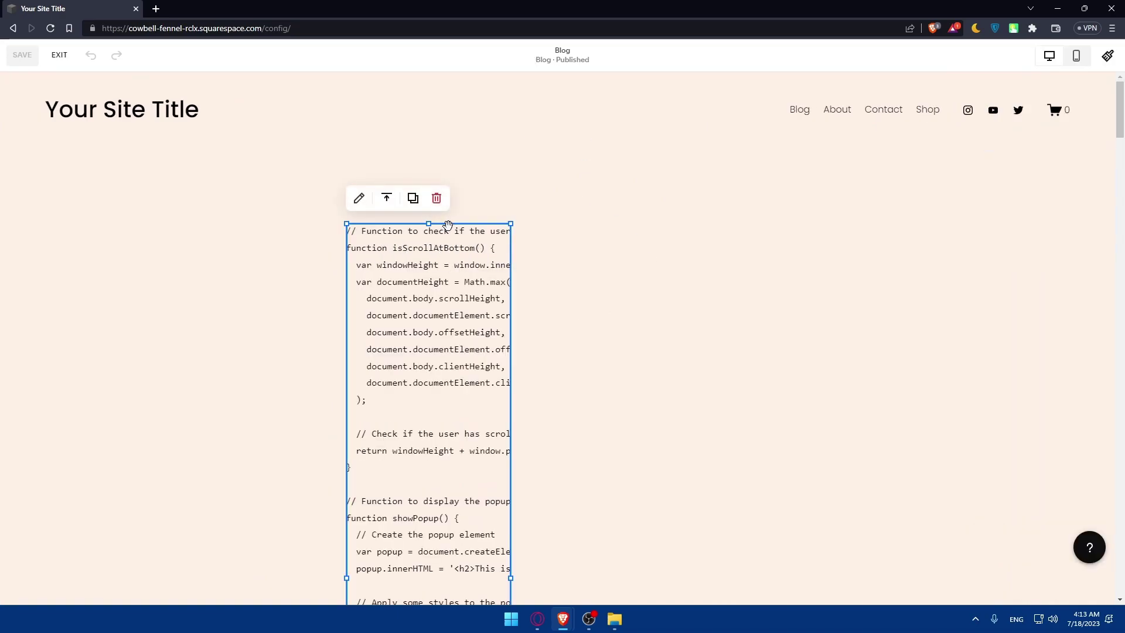
pyautogui.press('Delete')
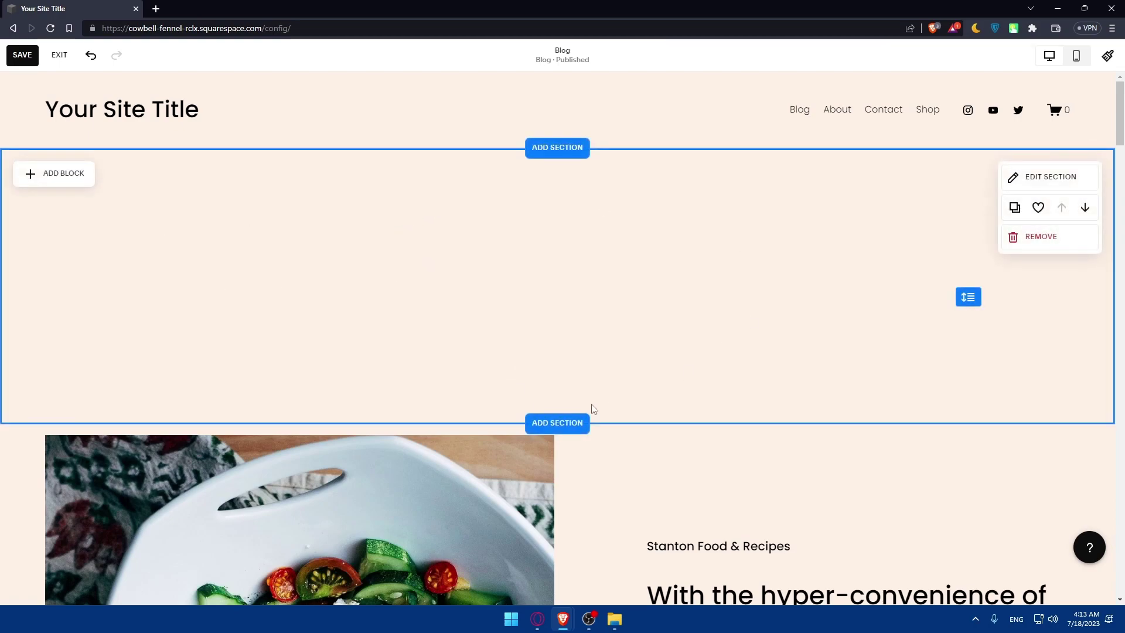
# Step: Browse the saved and Intro section layouts, then close the picker without adding one
pyautogui.click(562, 424)
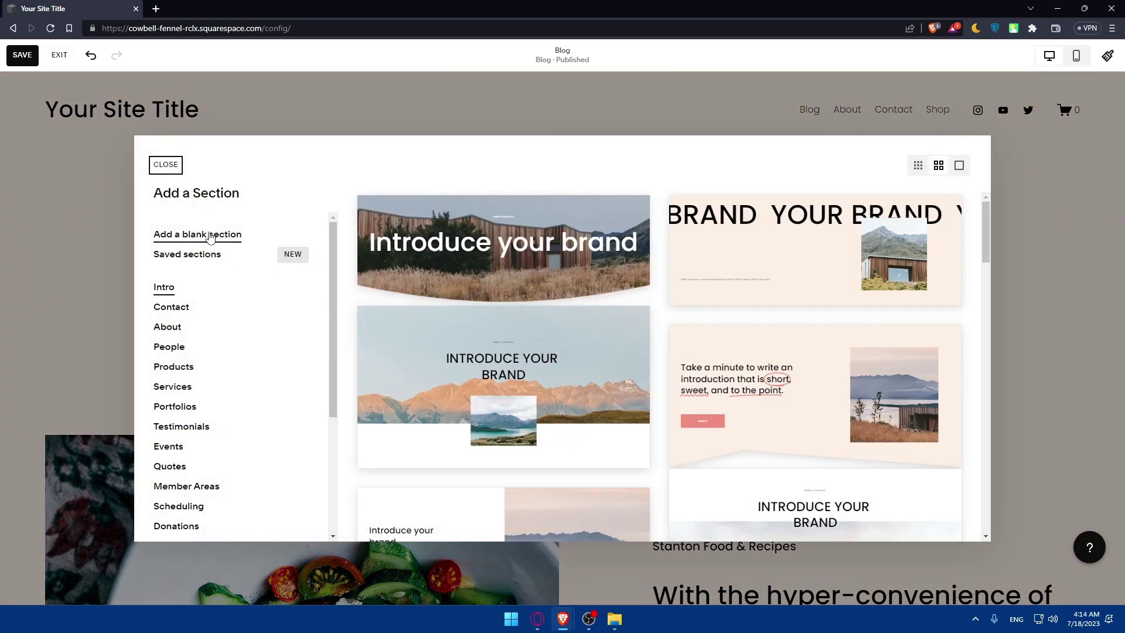
pyautogui.click(198, 262)
pyautogui.click(169, 290)
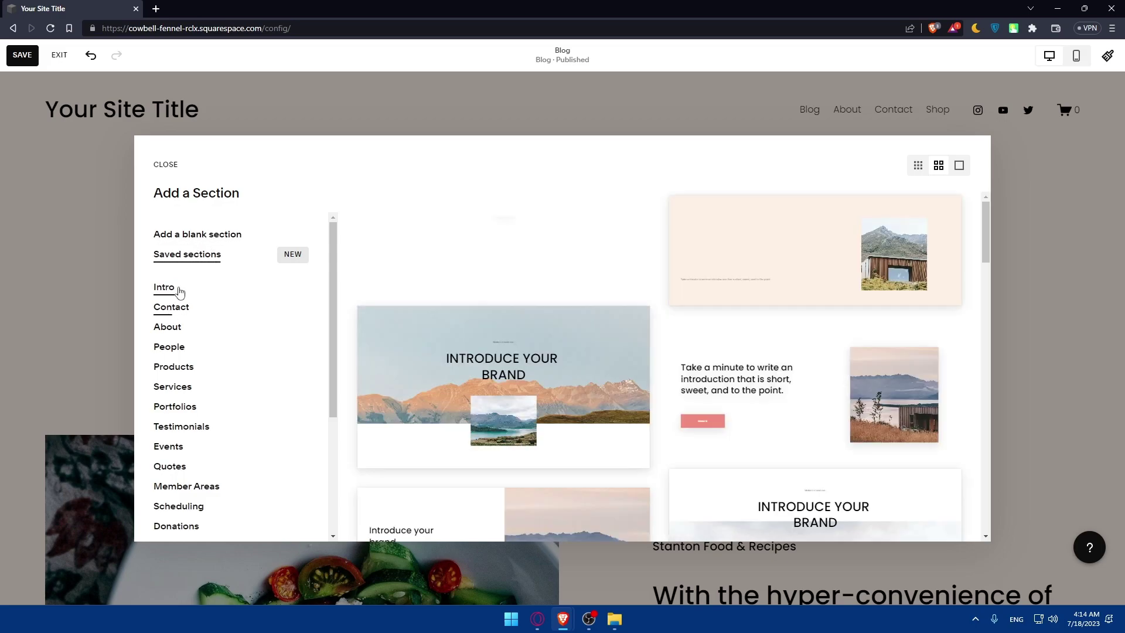
pyautogui.scroll(-10, 608, 327)
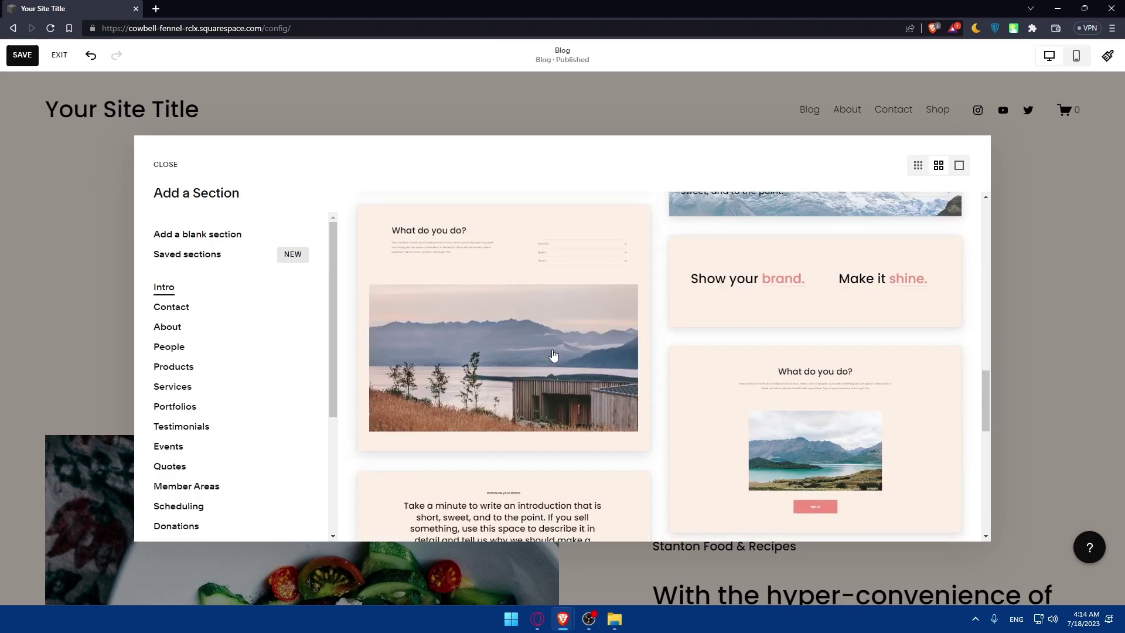
pyautogui.scroll(2, 553, 356)
pyautogui.click(565, 106)
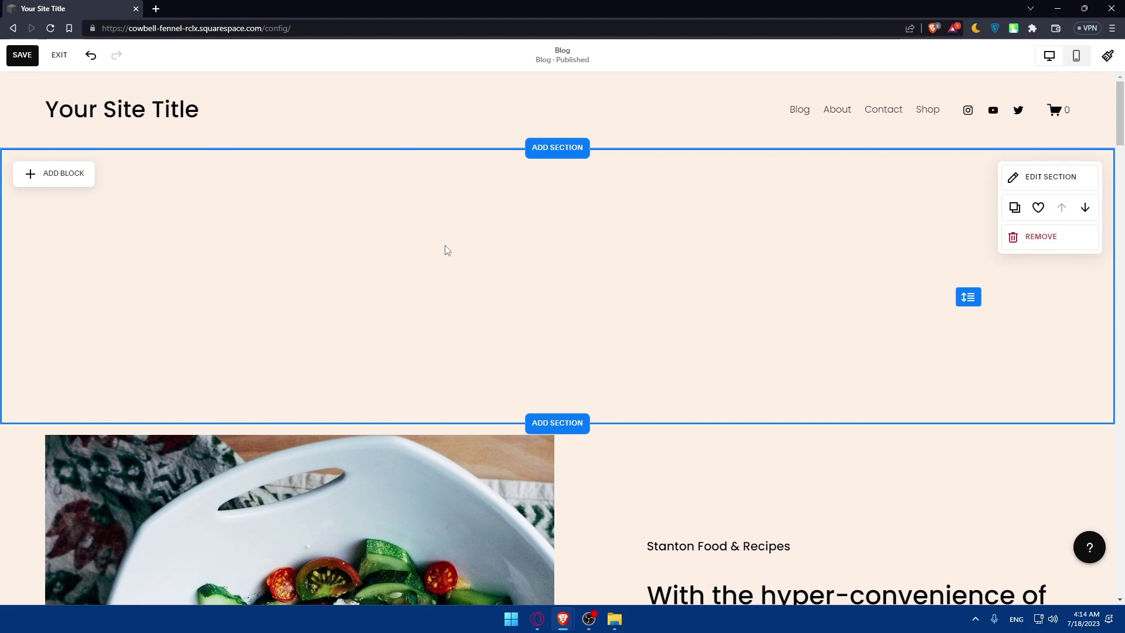
# Step: Add a Video block, centre it in the section and widen it
pyautogui.click(69, 178)
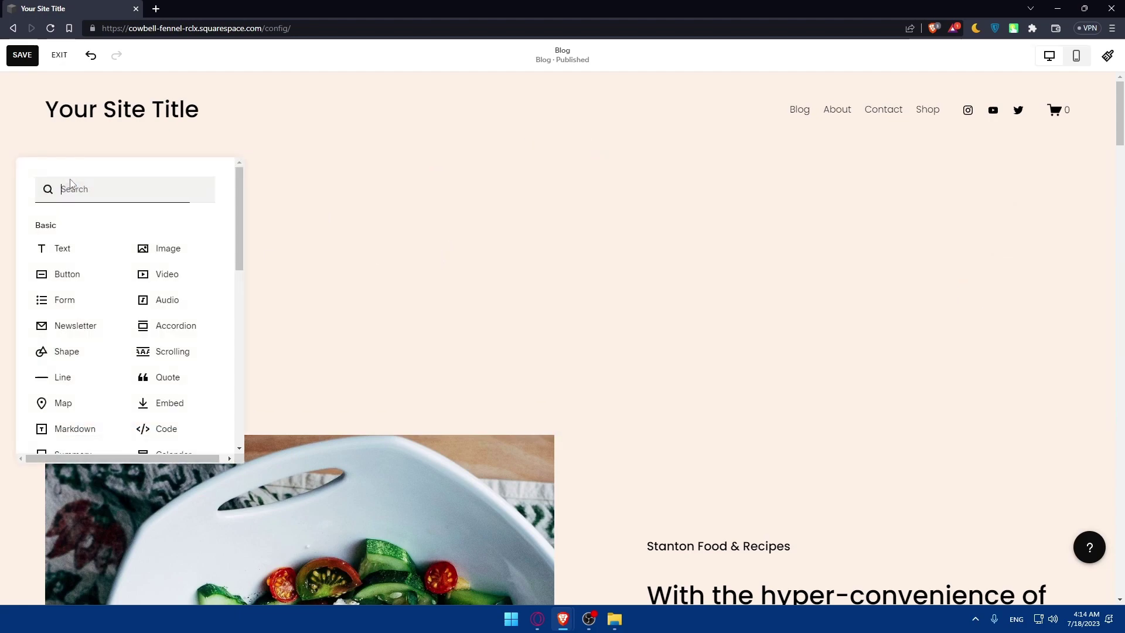
pyautogui.click(173, 277)
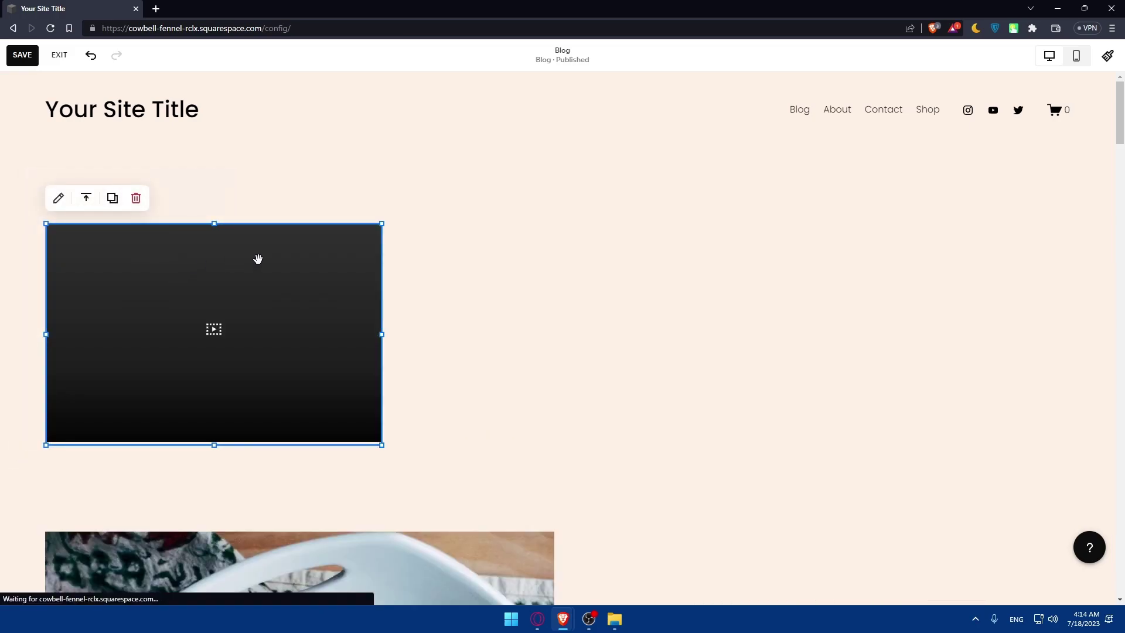
pyautogui.moveTo(264, 269); pyautogui.dragTo(507, 237)
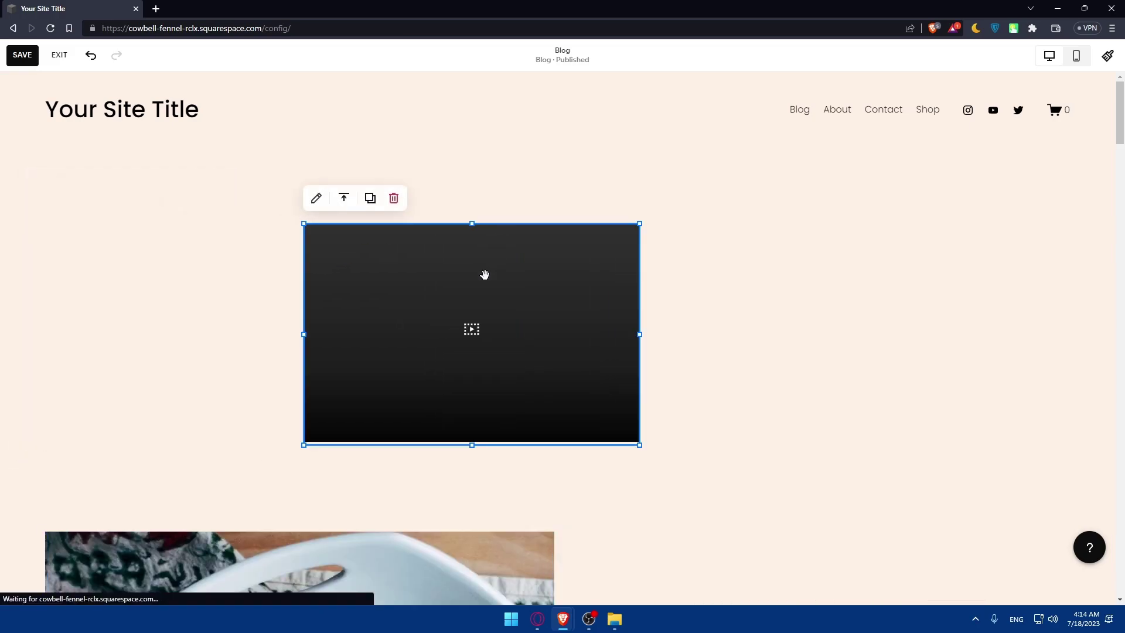
pyautogui.moveTo(640, 334); pyautogui.dragTo(540, 293)
# Step: In the video block's content settings, skip the YouTube link and choose Upload File instead
pyautogui.doubleClick(540, 293)
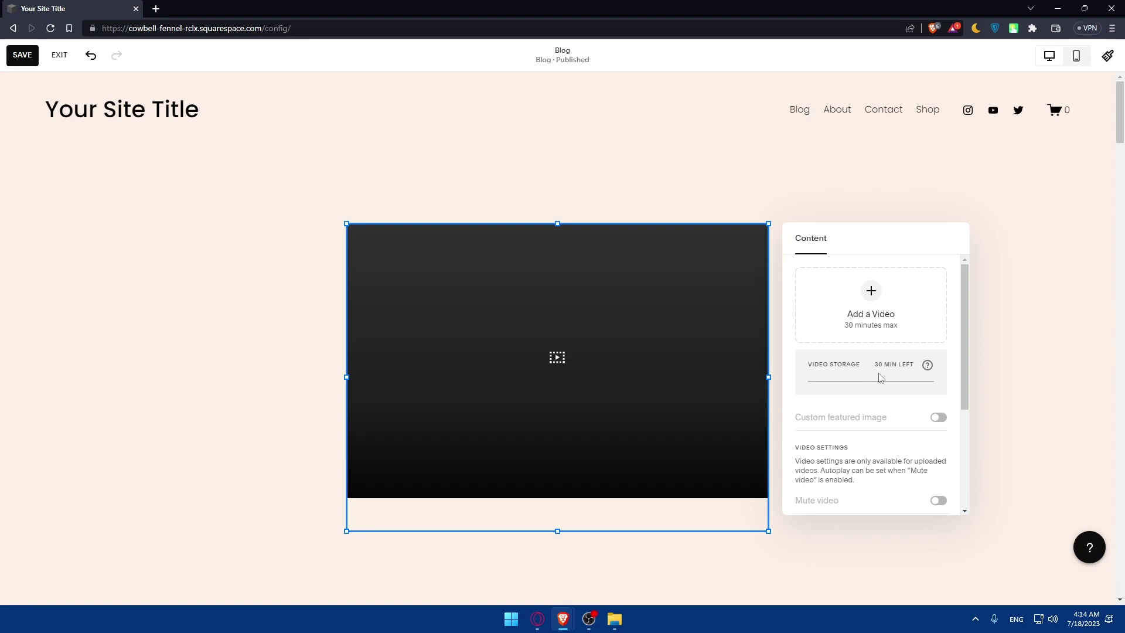
pyautogui.scroll(-2, 962, 384)
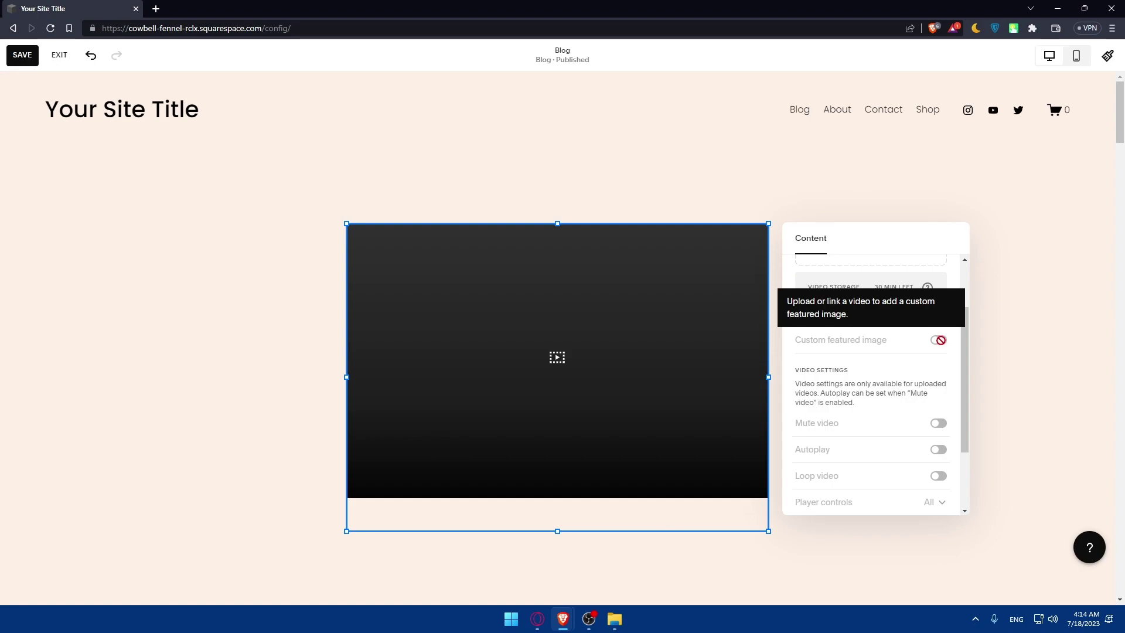
pyautogui.scroll(2, 927, 337)
pyautogui.click(877, 296)
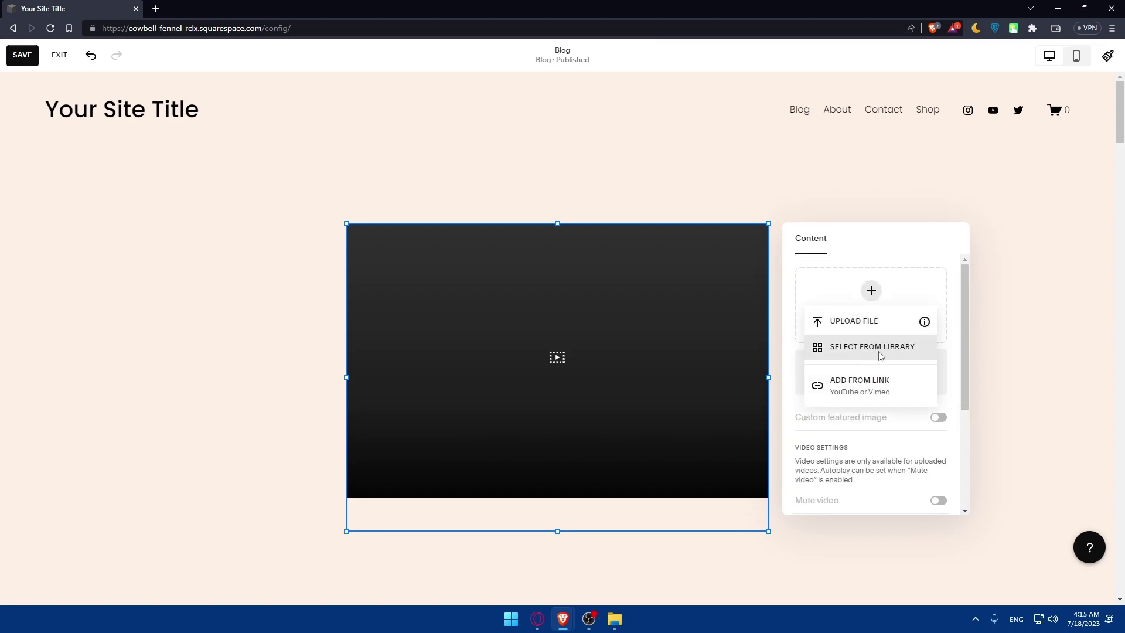
pyautogui.click(854, 393)
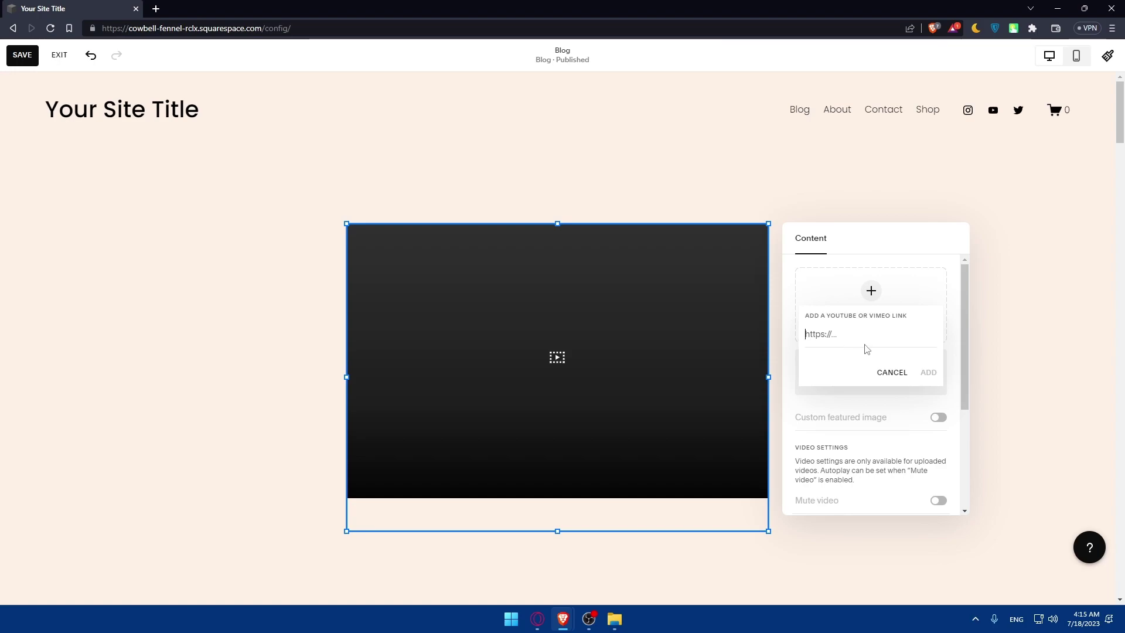
pyautogui.click(890, 372)
pyautogui.click(872, 291)
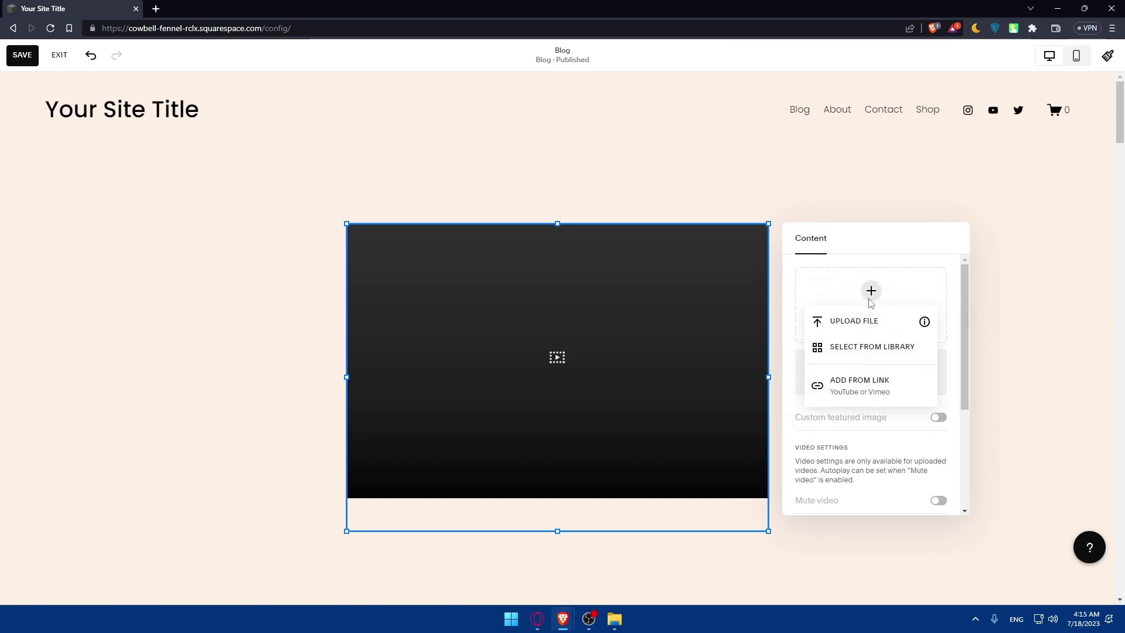
pyautogui.click(869, 320)
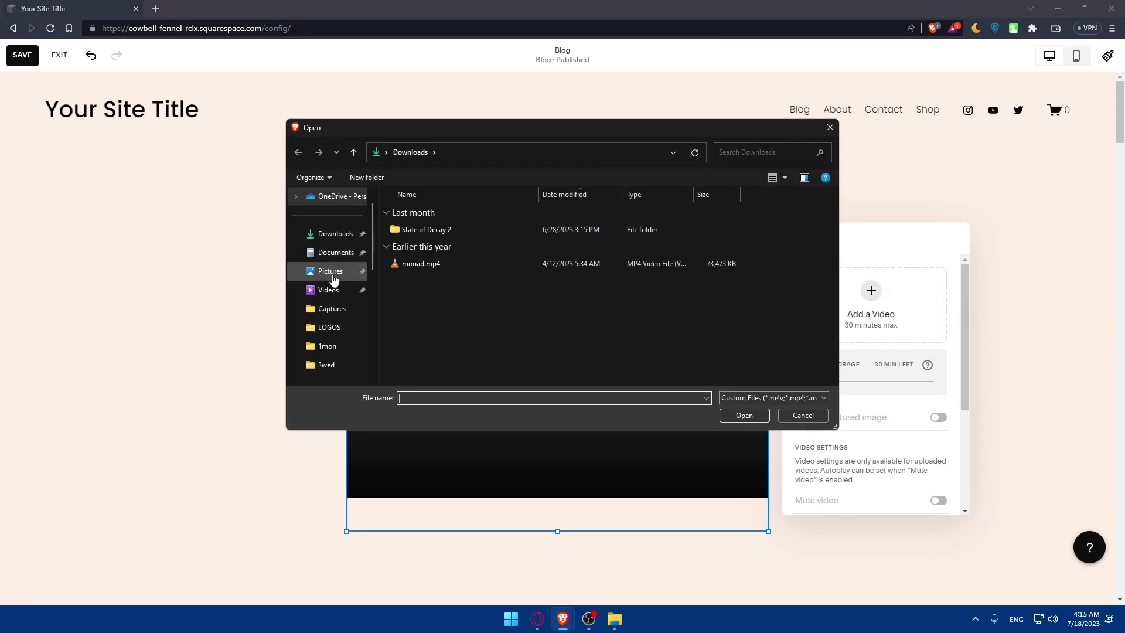
# Step: Upload the pexels-tima-miroshnichenko MP4 from Videos › Captures into the video block
pyautogui.click(328, 290)
pyautogui.doubleClick(739, 226)
pyautogui.scroll(-1, 609, 281)
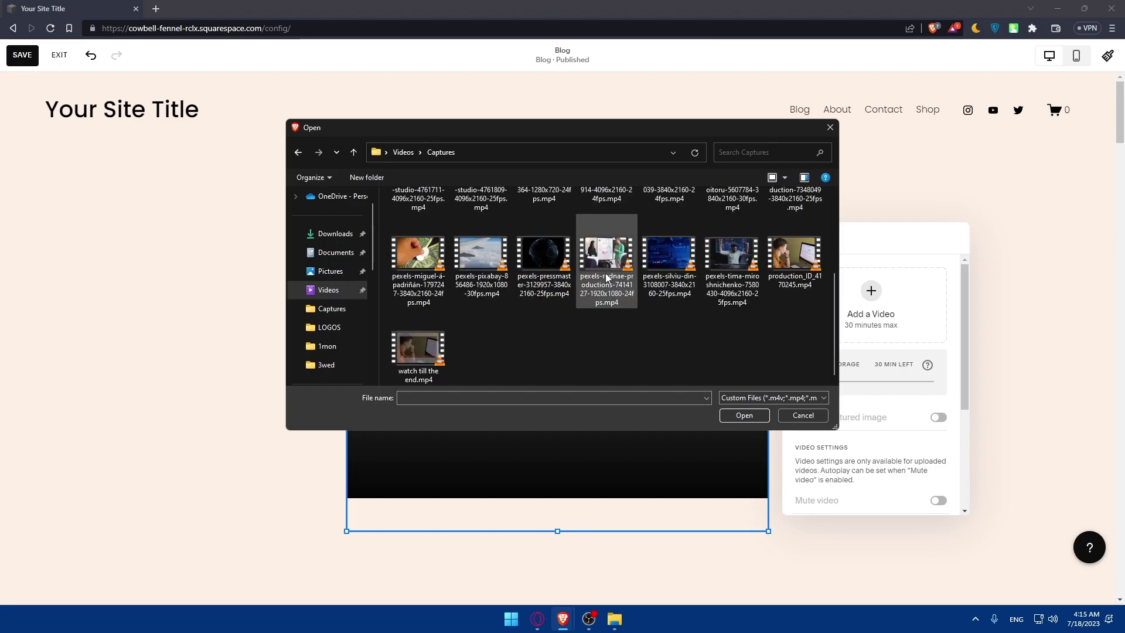
pyautogui.doubleClick(728, 254)
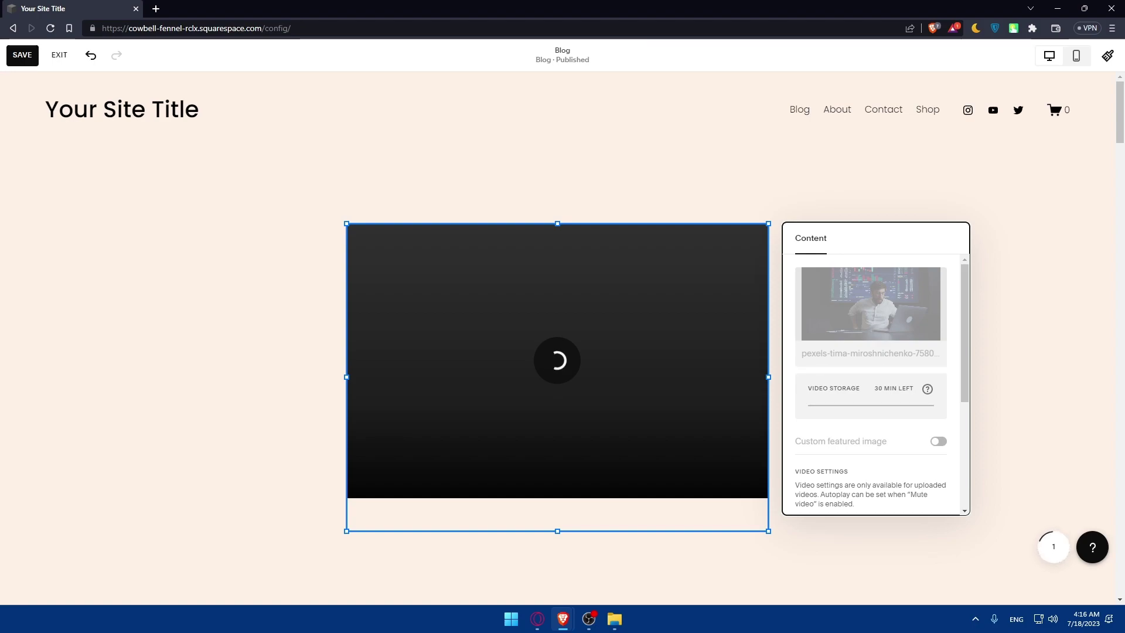
# Step: In Video Settings, turn on Mute video, Autoplay and Loop video
pyautogui.scroll(-5, 955, 371)
pyautogui.scroll(5, 909, 315)
pyautogui.scroll(-3, 848, 394)
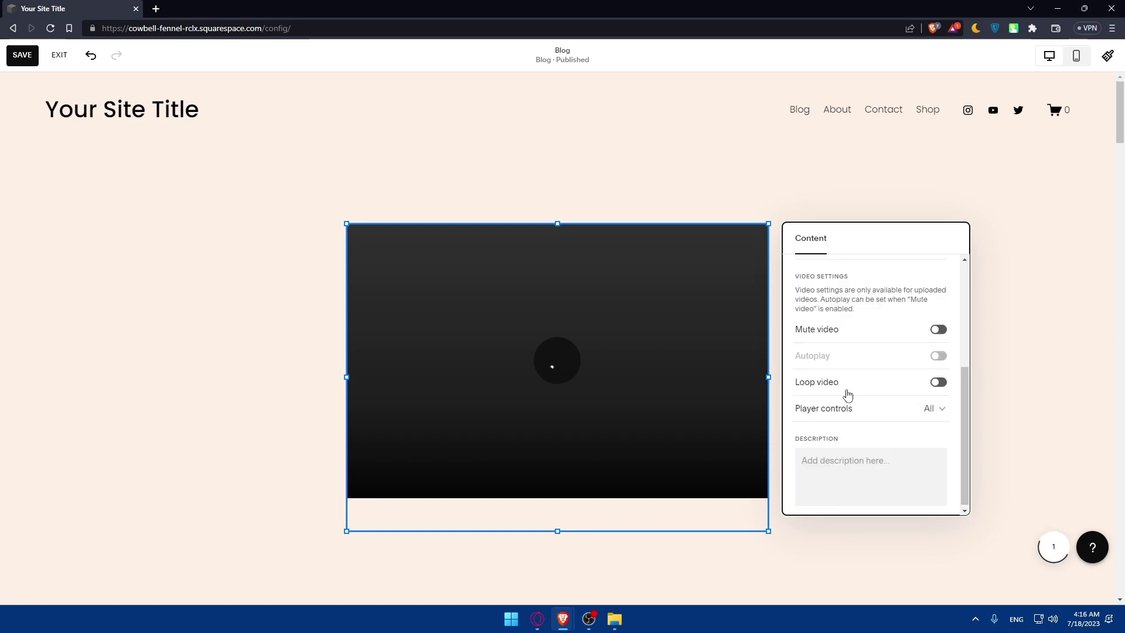
pyautogui.click(937, 332)
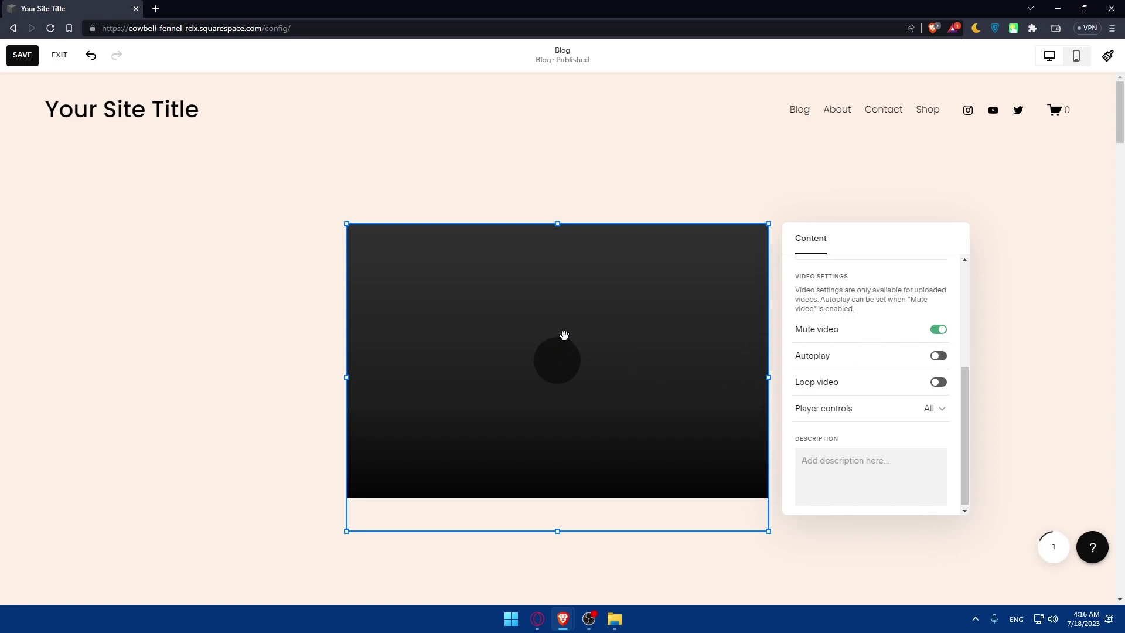
pyautogui.click(941, 331)
pyautogui.click(939, 330)
pyautogui.click(940, 357)
pyautogui.click(938, 385)
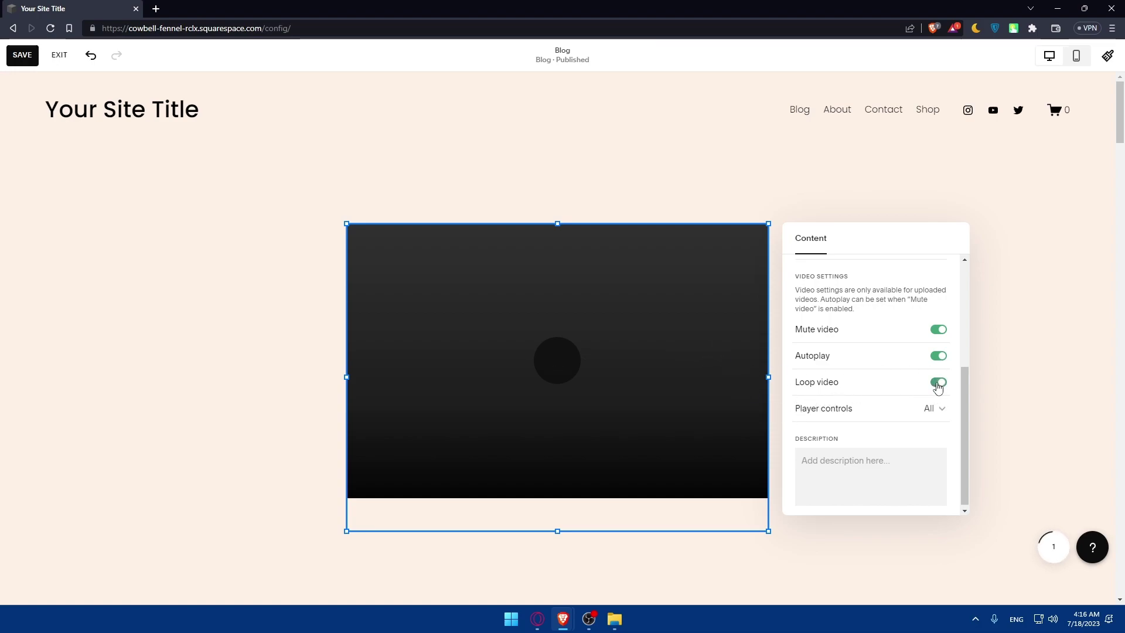
# Step: Re-toggle mute and autoplay so the video ends muted and autoplaying
pyautogui.click(938, 331)
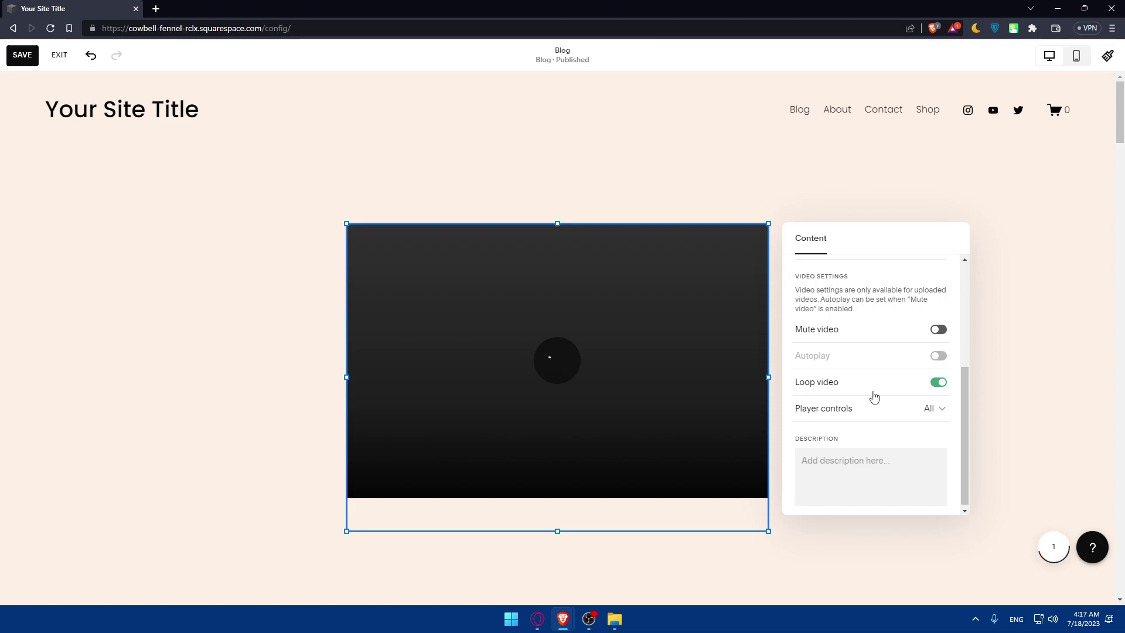
pyautogui.click(931, 332)
pyautogui.click(930, 332)
pyautogui.click(939, 332)
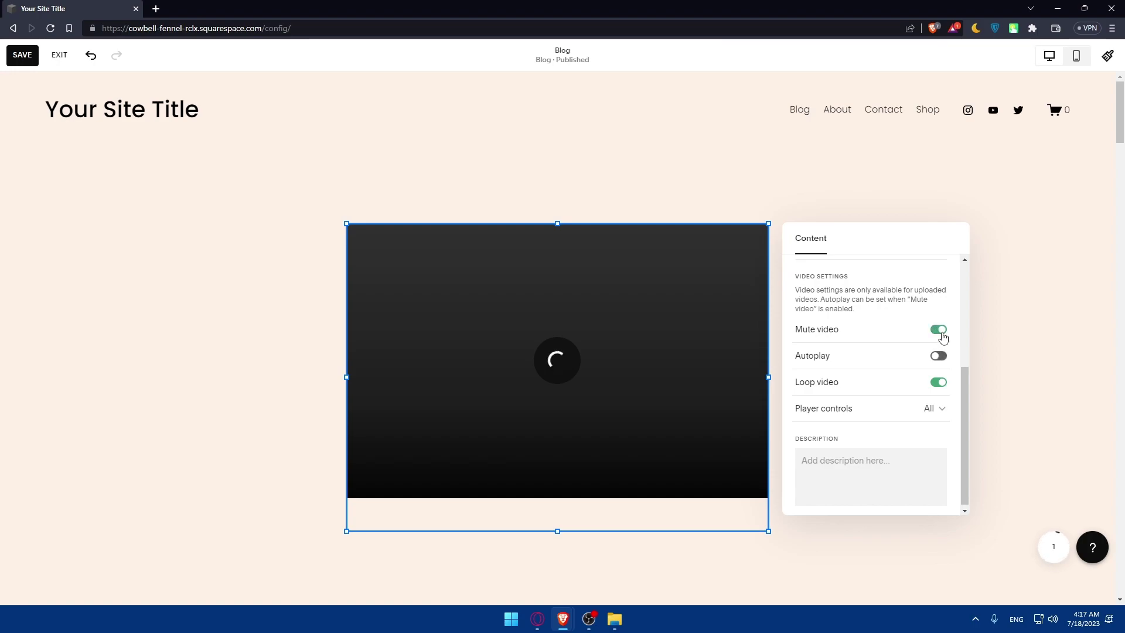
pyautogui.click(940, 357)
# Step: Set the video's Player controls to None, after briefly trying Minimal
pyautogui.click(870, 417)
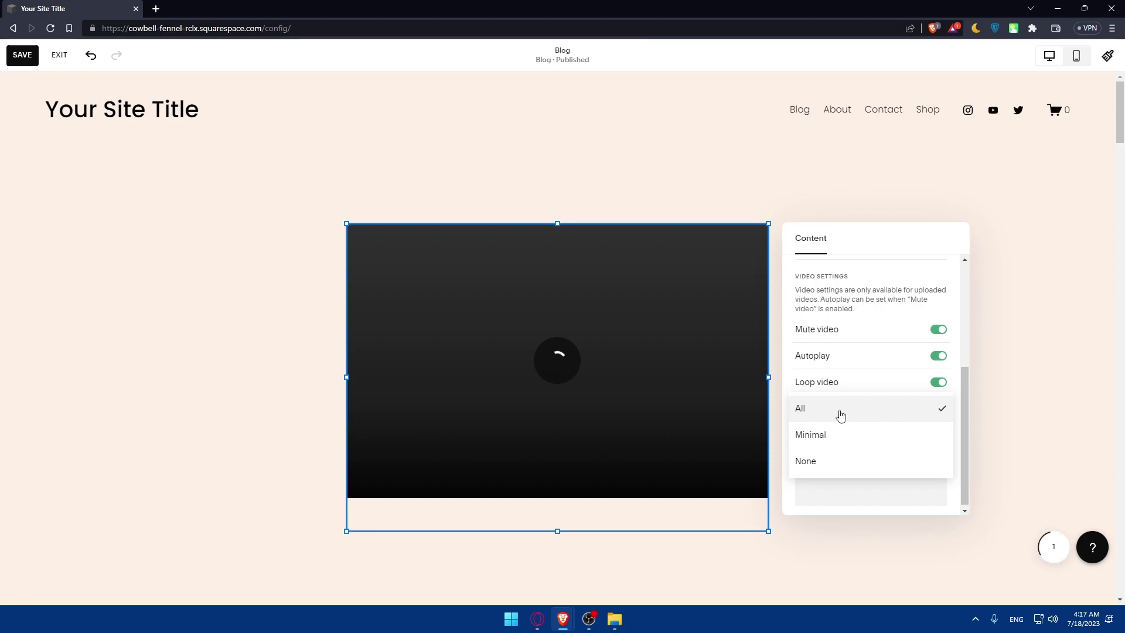
pyautogui.click(856, 414)
pyautogui.click(839, 414)
pyautogui.click(832, 435)
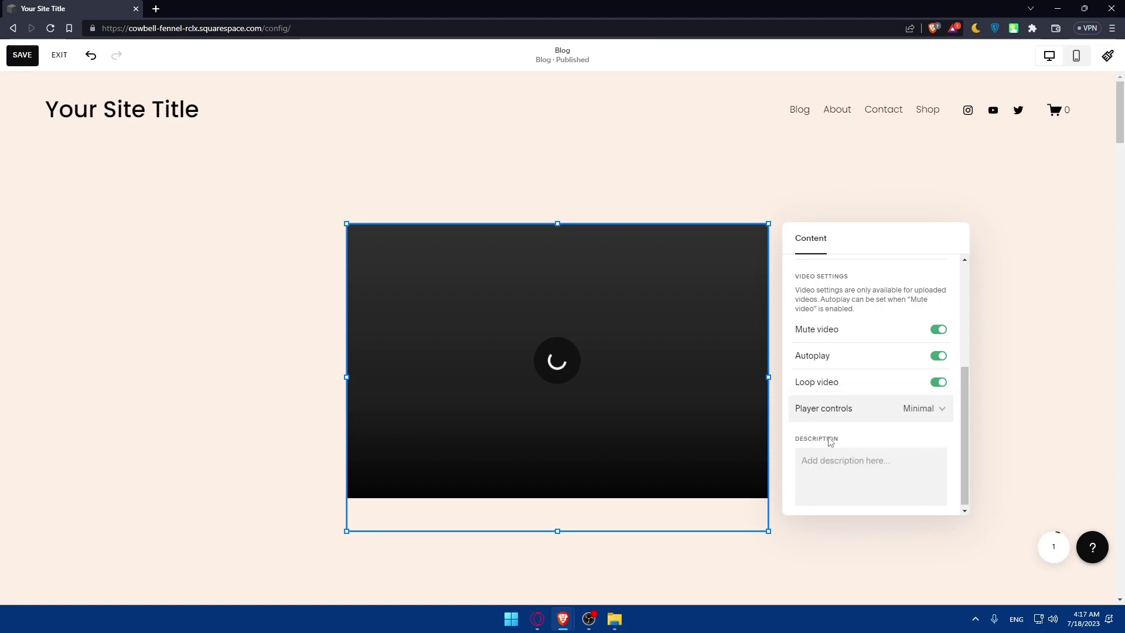
pyautogui.click(864, 418)
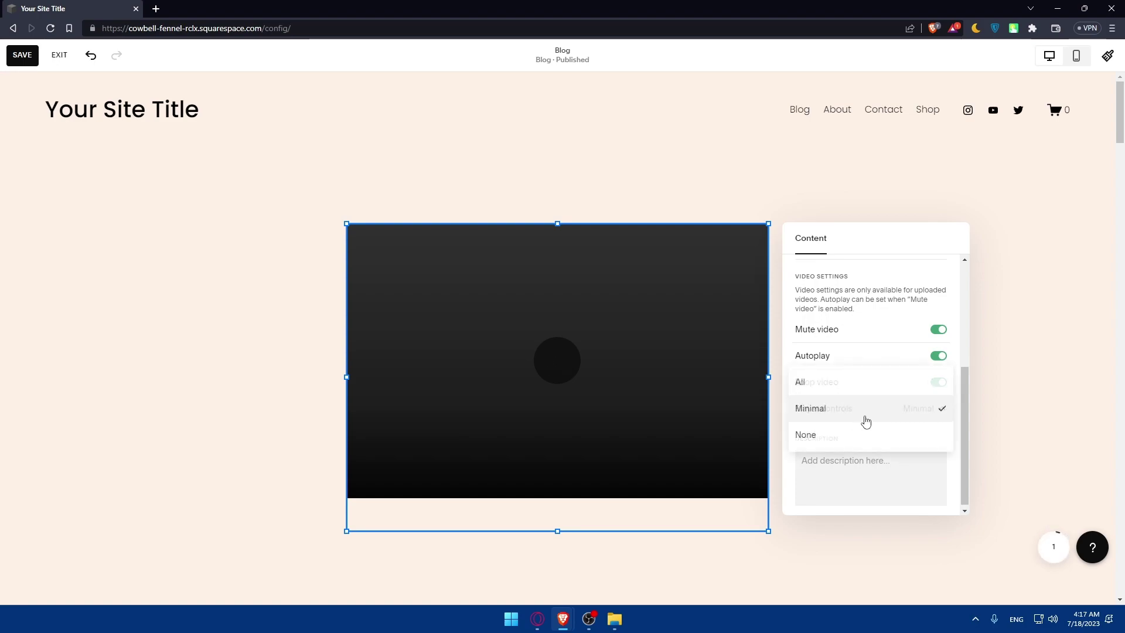
pyautogui.click(844, 435)
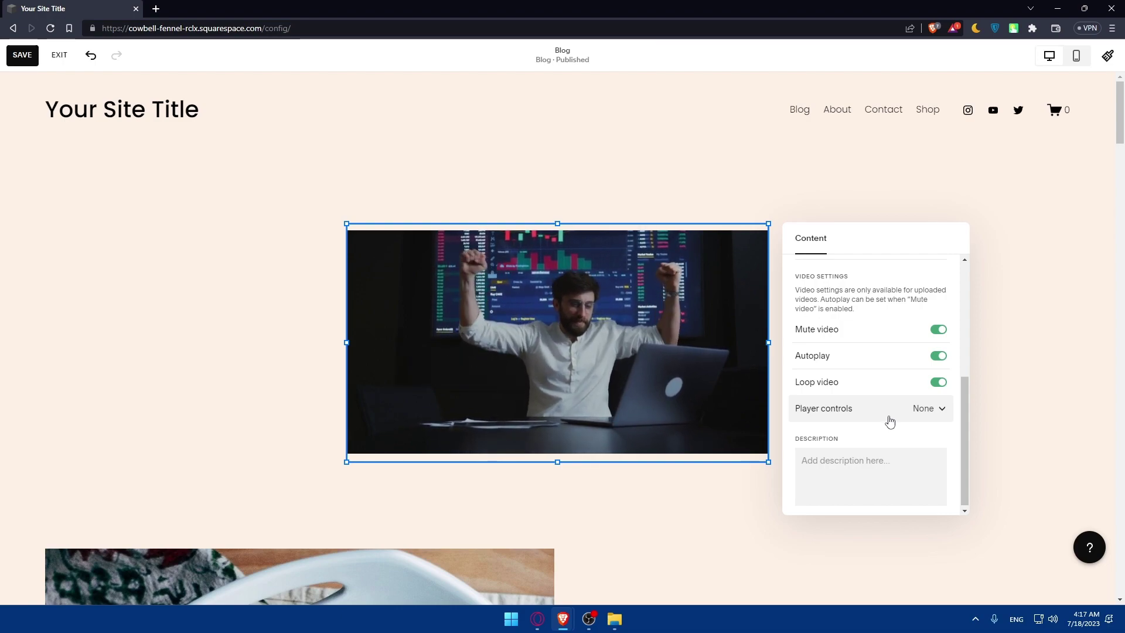
# Step: Confirm Player controls stays on None, then move to the video's description field
pyautogui.click(889, 420)
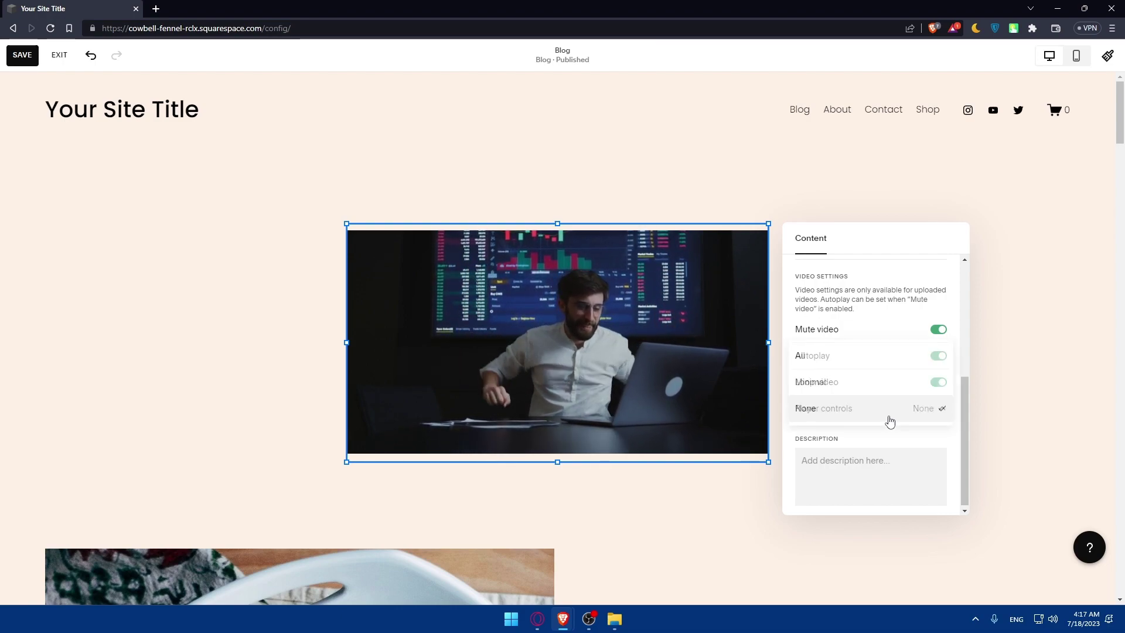
pyautogui.click(842, 408)
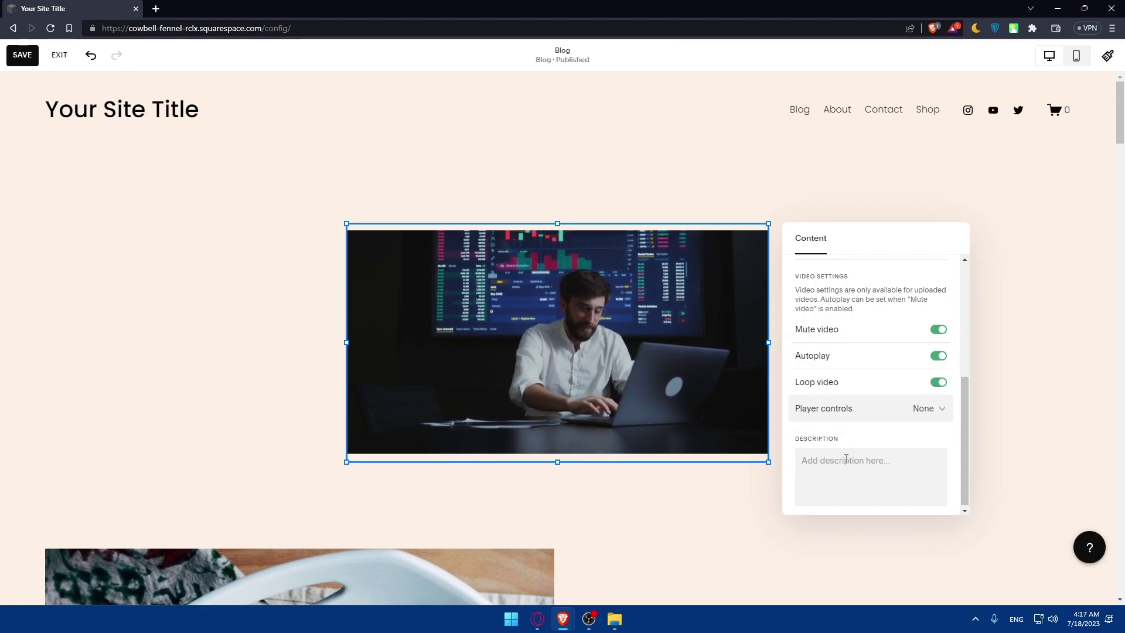
pyautogui.click(854, 415)
pyautogui.click(874, 409)
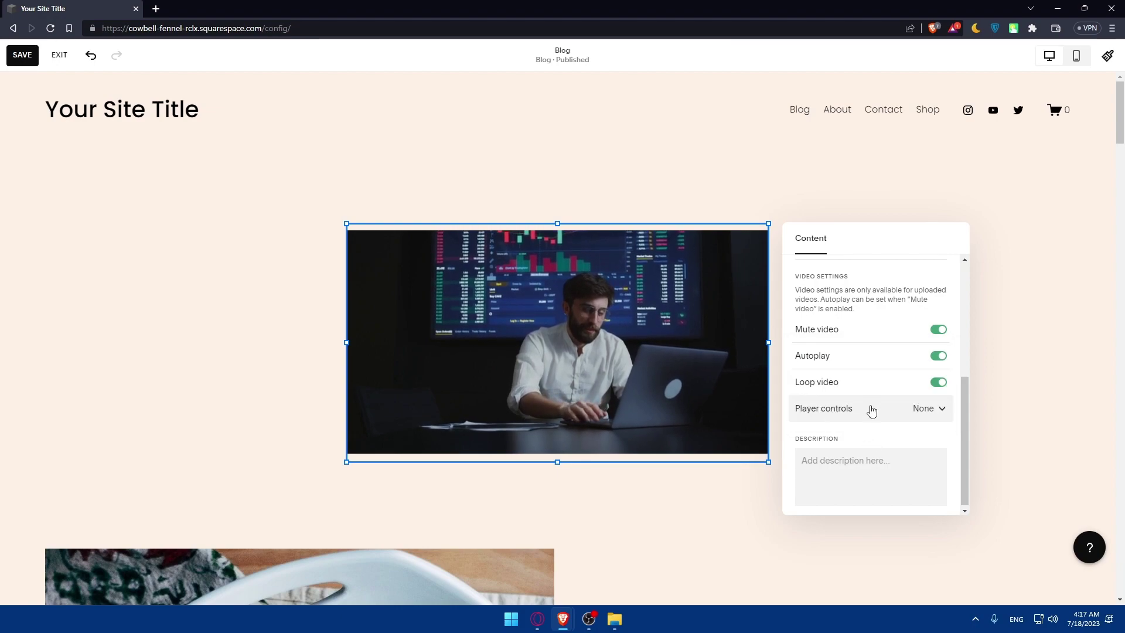
pyautogui.click(868, 416)
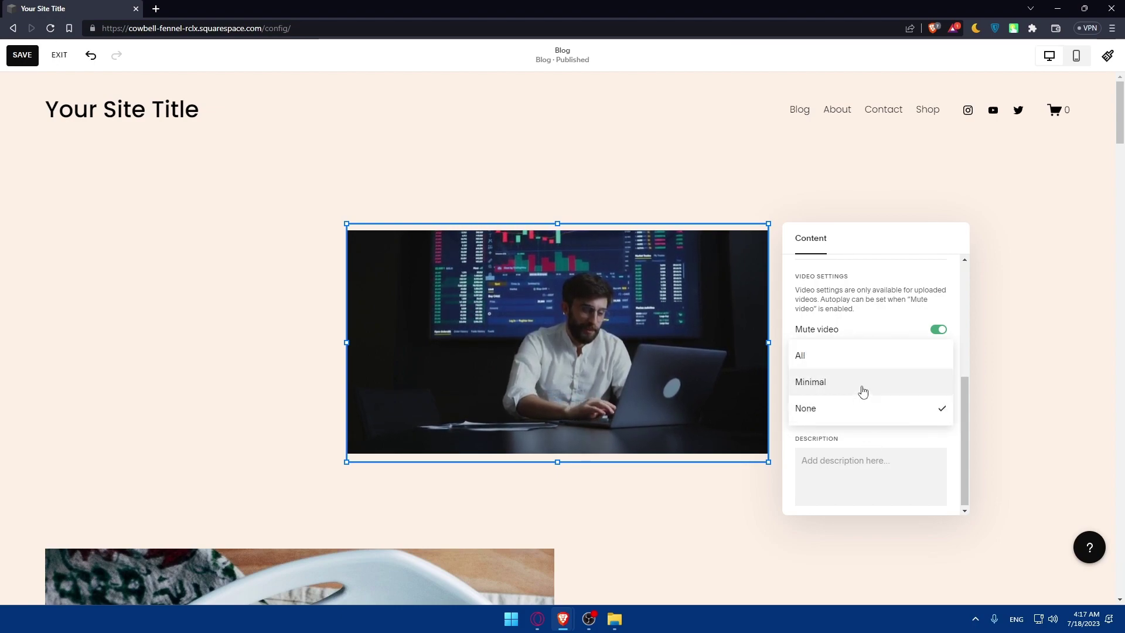
pyautogui.click(876, 437)
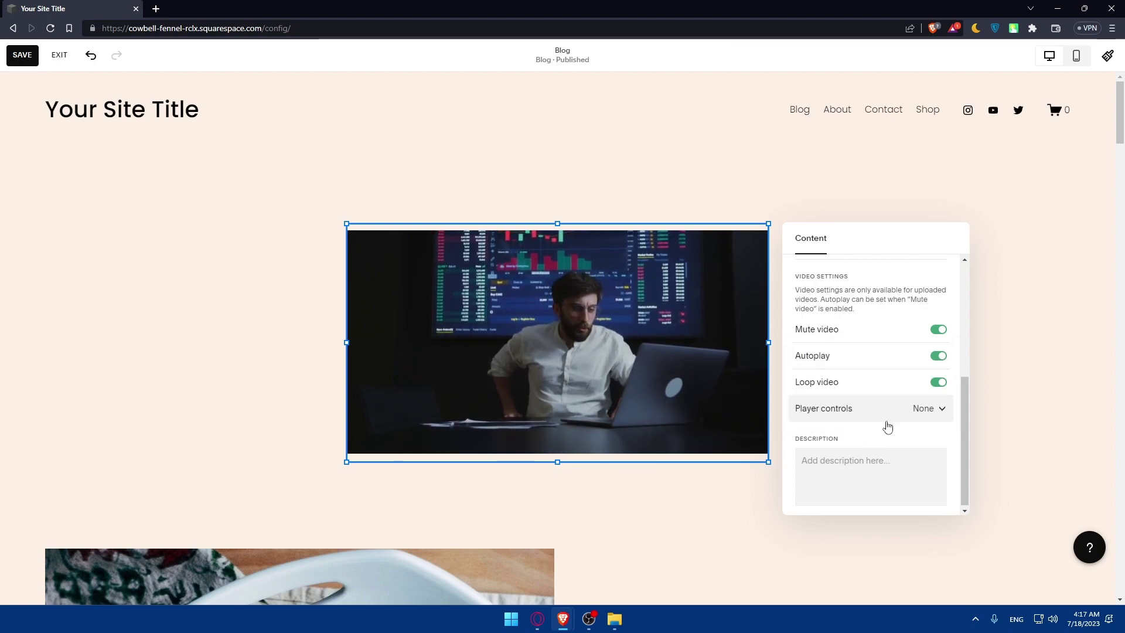
pyautogui.click(860, 469)
# Step: Enter 'test' as the video description, with bold cleared so it stays plain text
pyautogui.write('test')
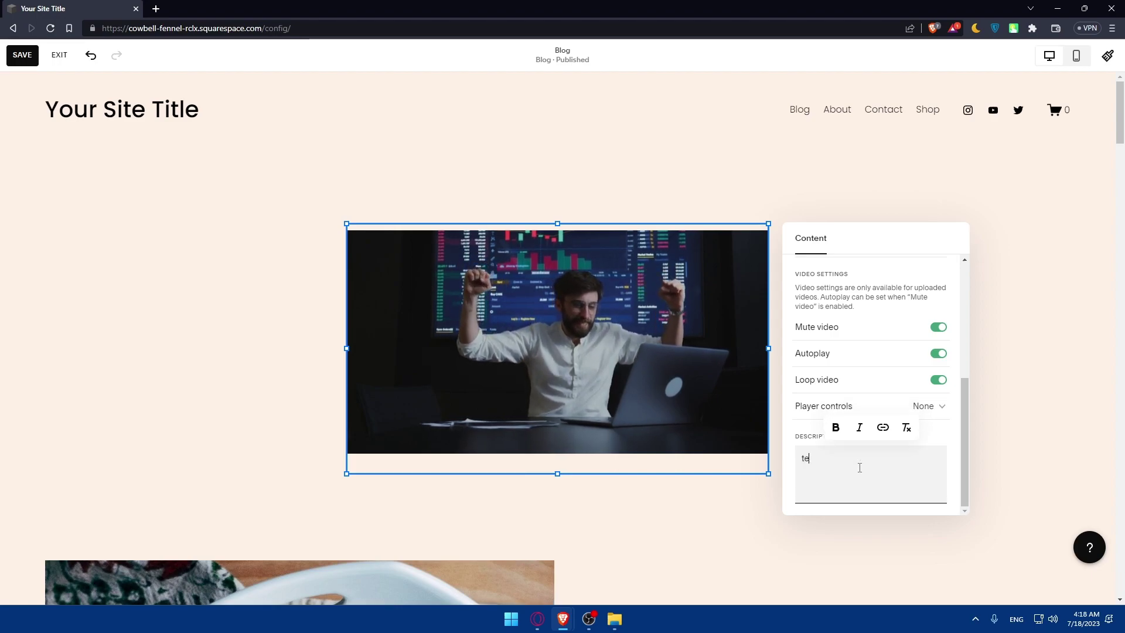
pyautogui.click(379, 481)
pyautogui.click(807, 463)
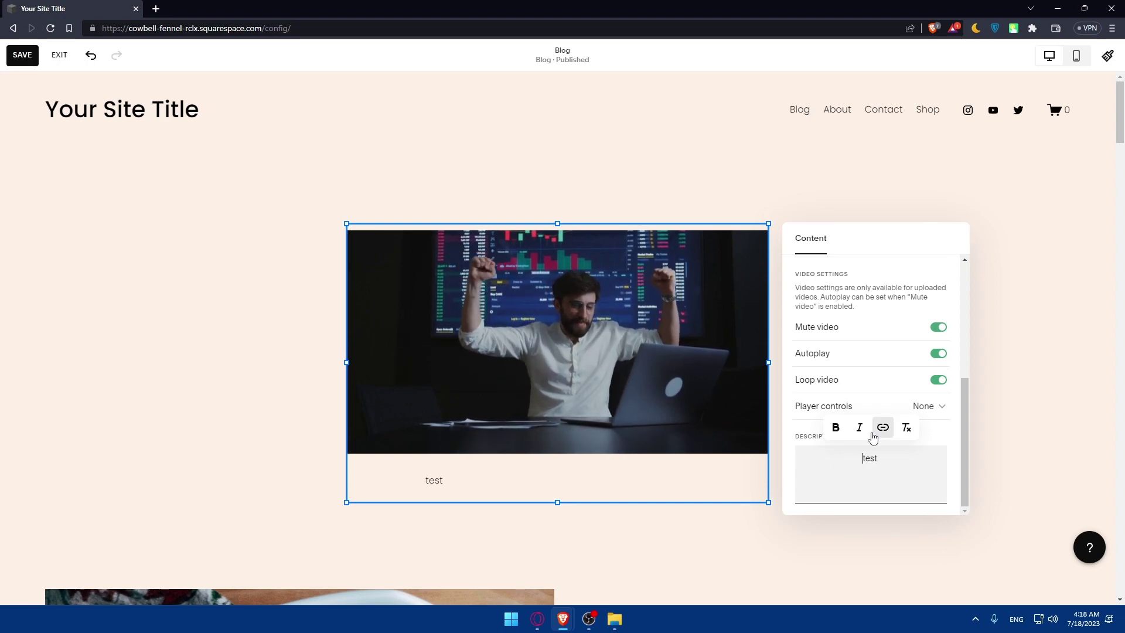
pyautogui.hotkey('ctrl', 'a')
pyautogui.click(836, 427)
pyautogui.click(907, 428)
pyautogui.click(830, 469)
# Step: Enable a custom featured image and upload Best_Buy.png from the Videos > LOGOS folder
pyautogui.scroll(5, 864, 375)
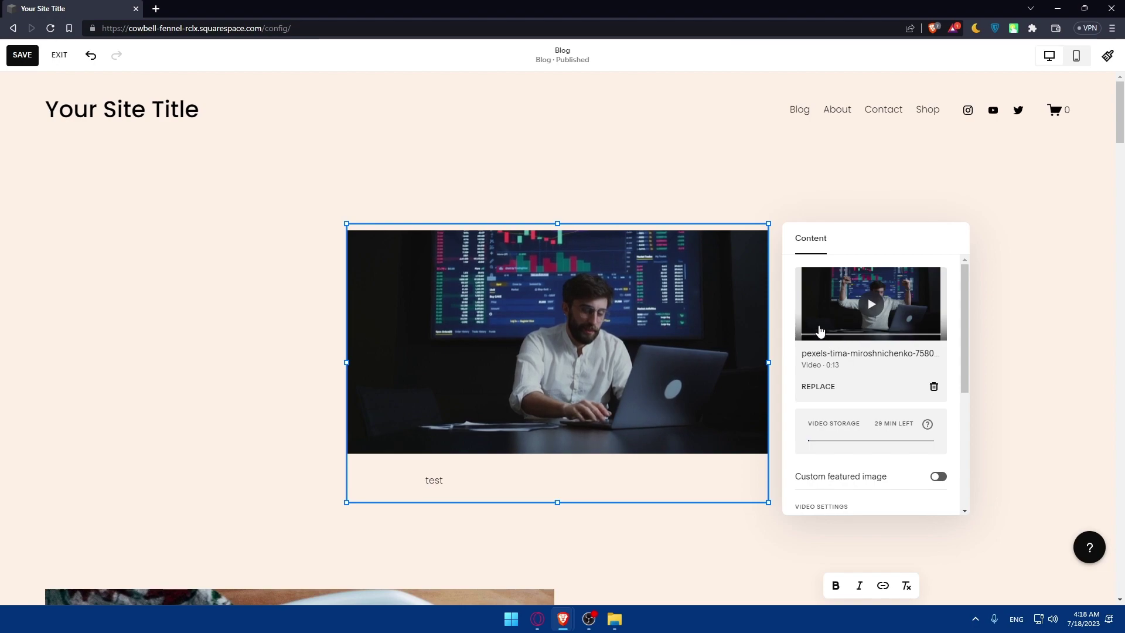
pyautogui.scroll(-2, 924, 438)
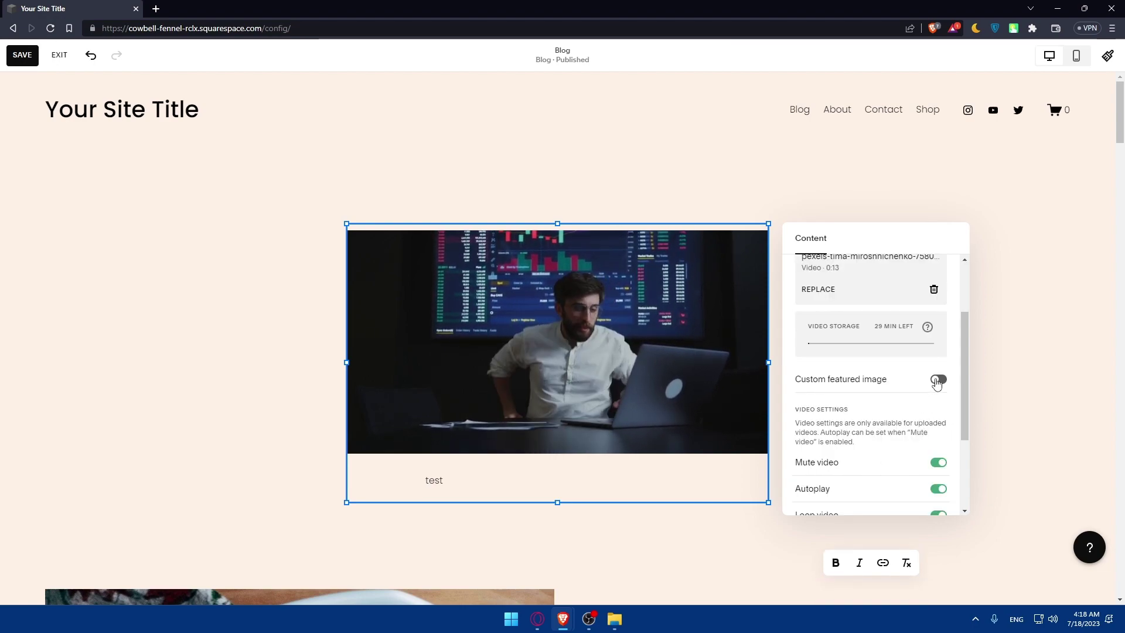
pyautogui.click(938, 380)
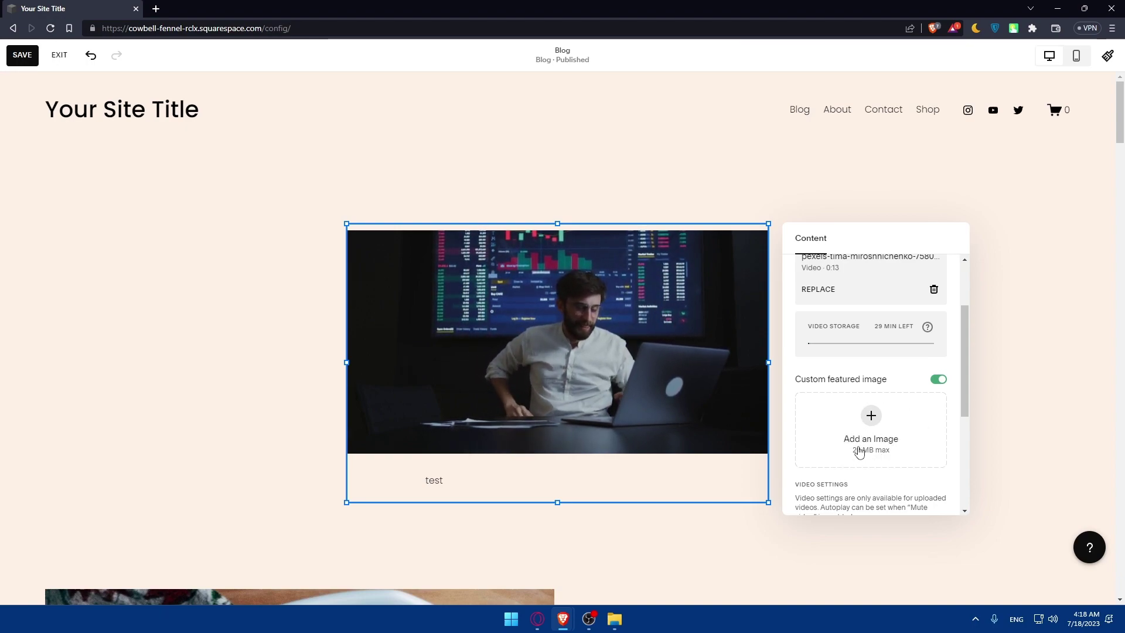
pyautogui.click(870, 417)
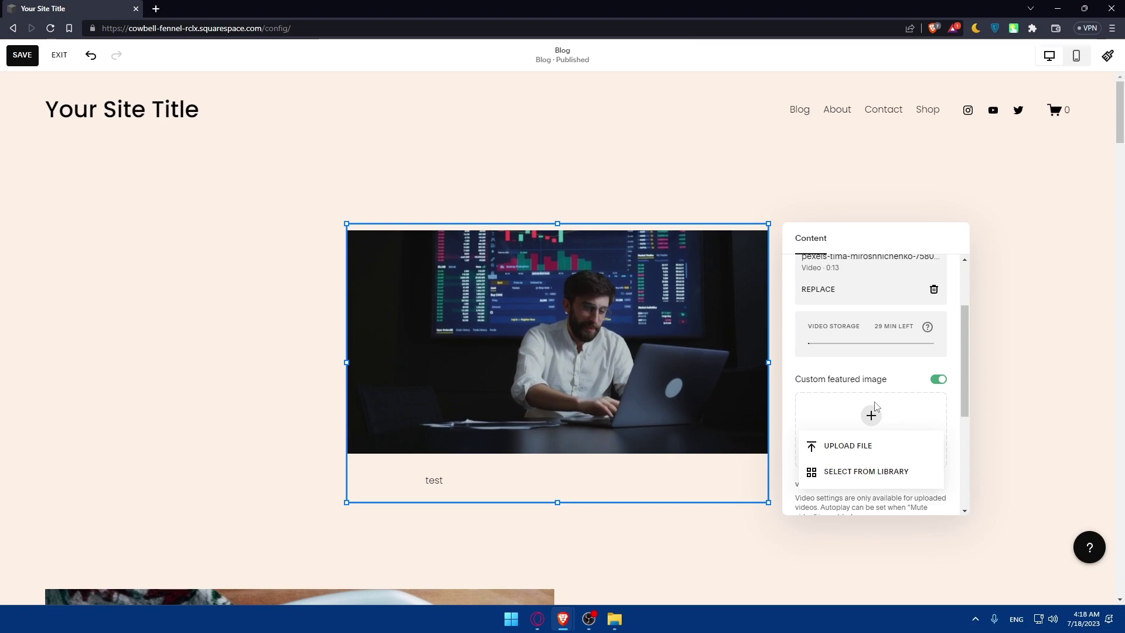
pyautogui.click(835, 447)
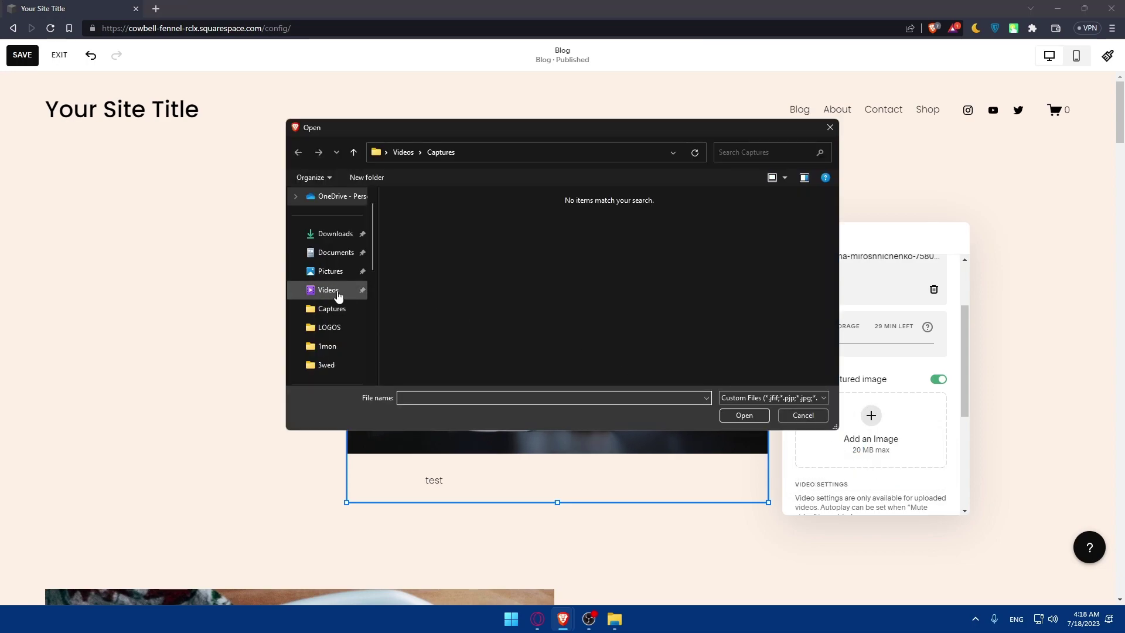
pyautogui.click(327, 290)
pyautogui.doubleClick(732, 230)
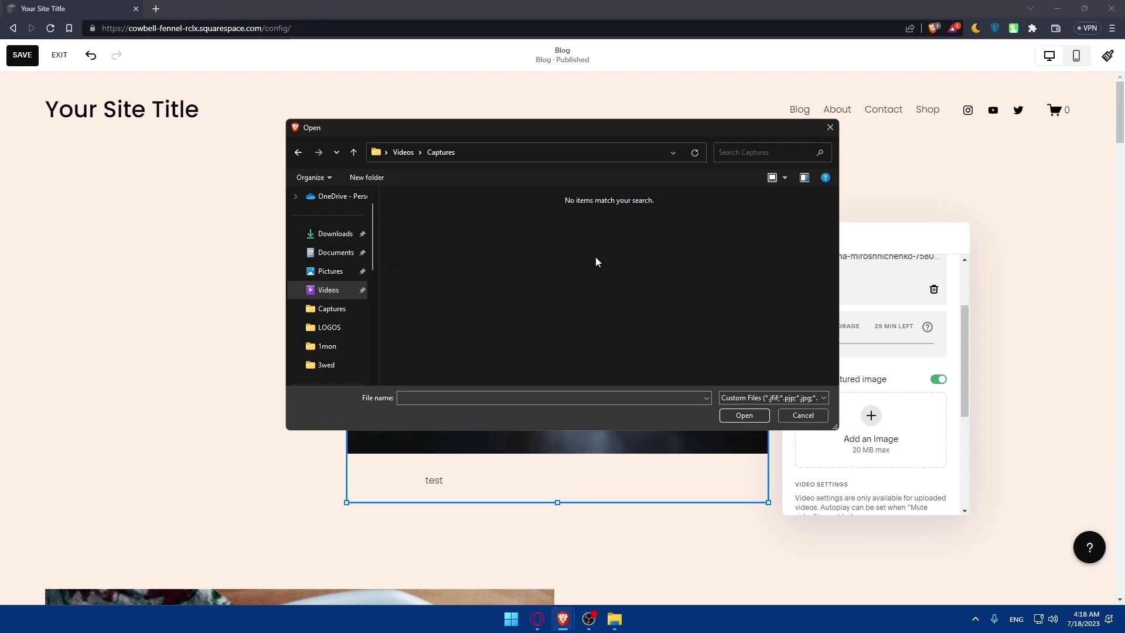
pyautogui.hotkey('alt', 'Left')
pyautogui.doubleClick(783, 231)
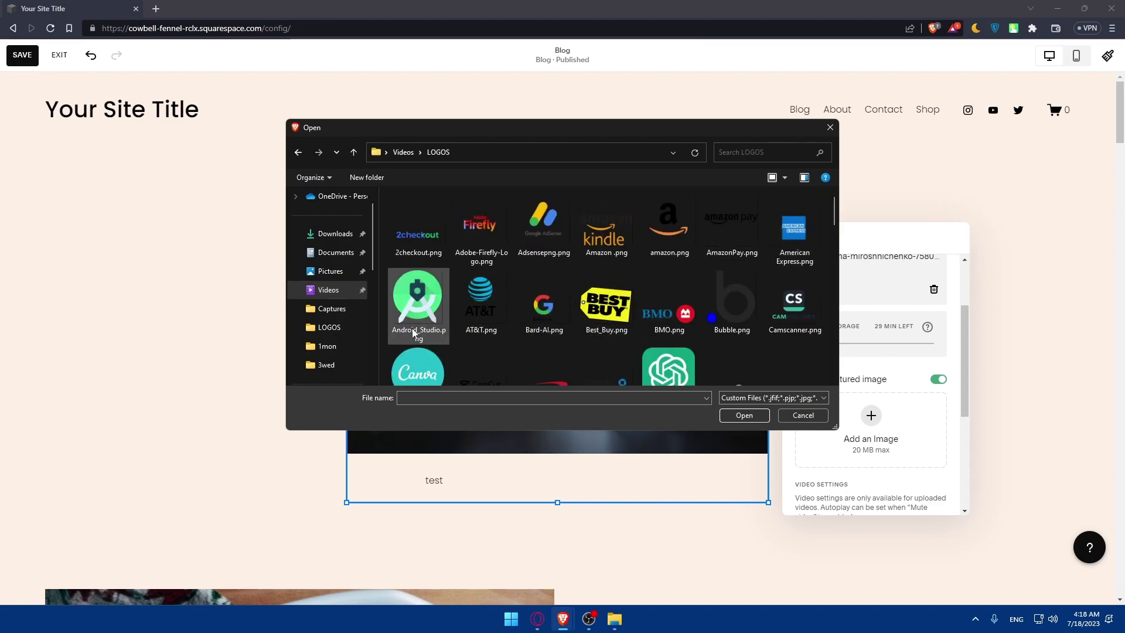
pyautogui.doubleClick(599, 296)
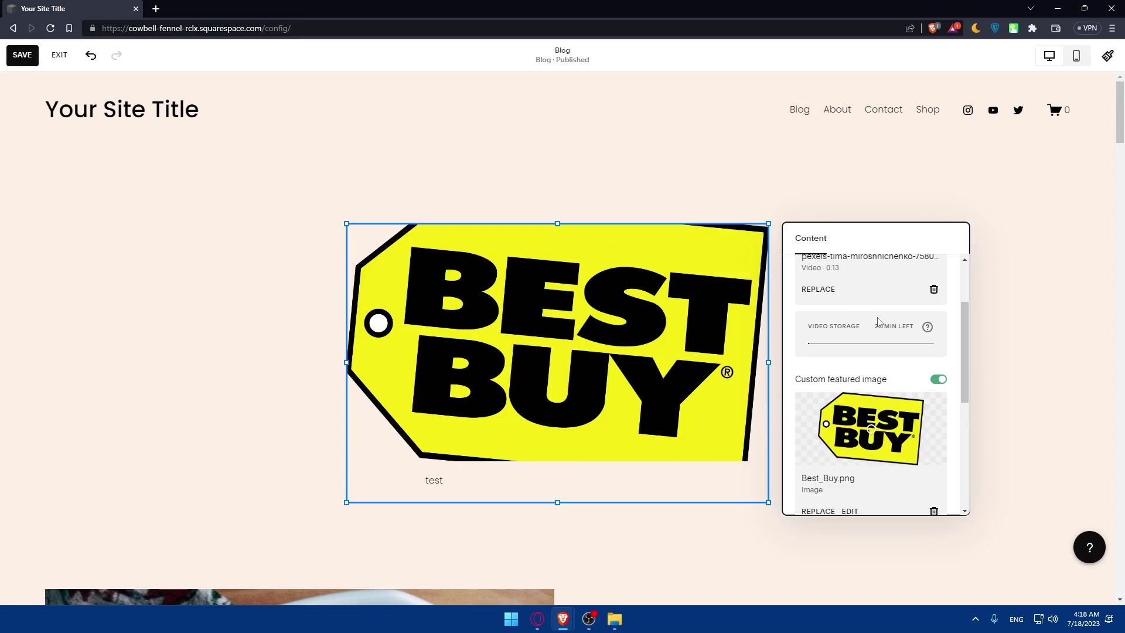
# Step: Save the edits to the Blog page
pyautogui.scroll(2, 881, 323)
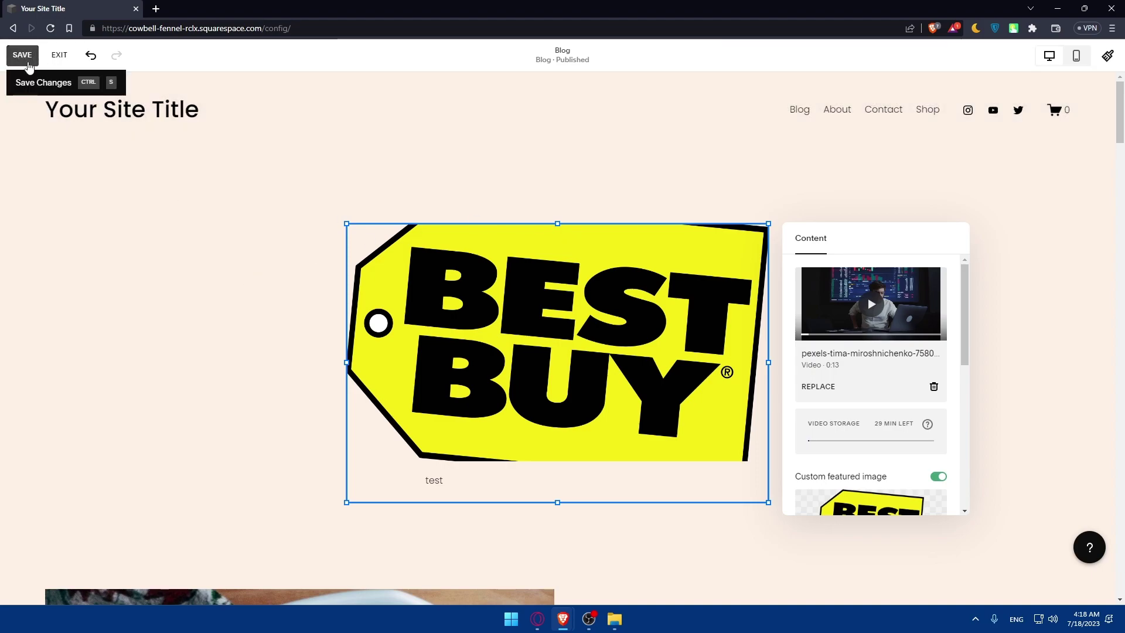
pyautogui.click(23, 56)
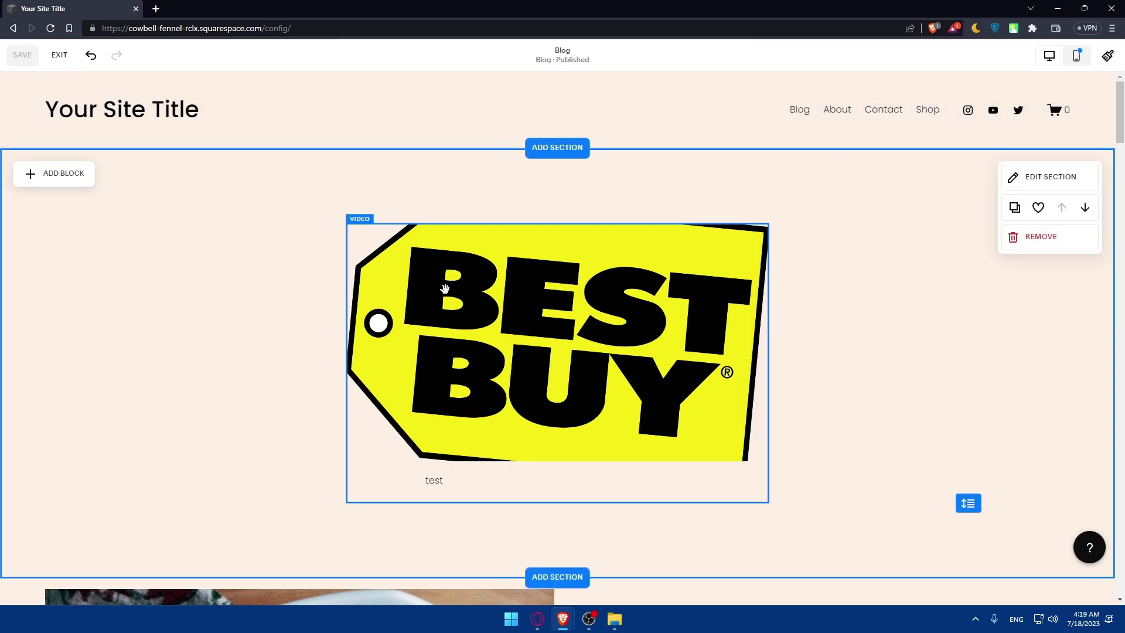